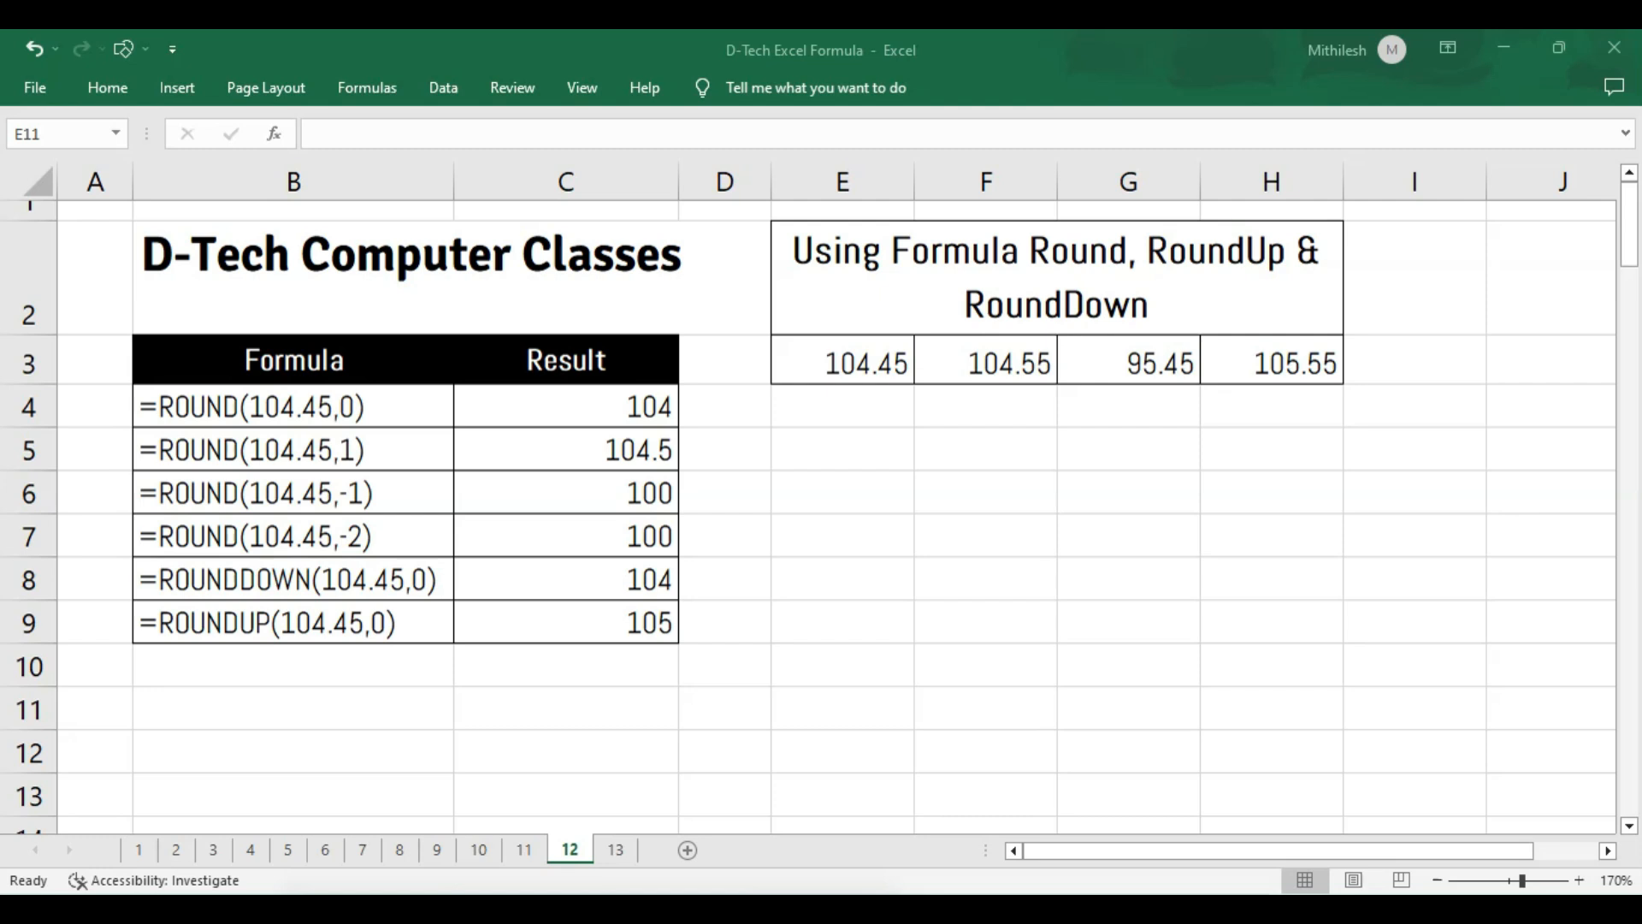
Step: Enter =ROUND(E3,0) in cell E7 to round the value in E3 to a whole number
click(869, 541)
click(869, 541)
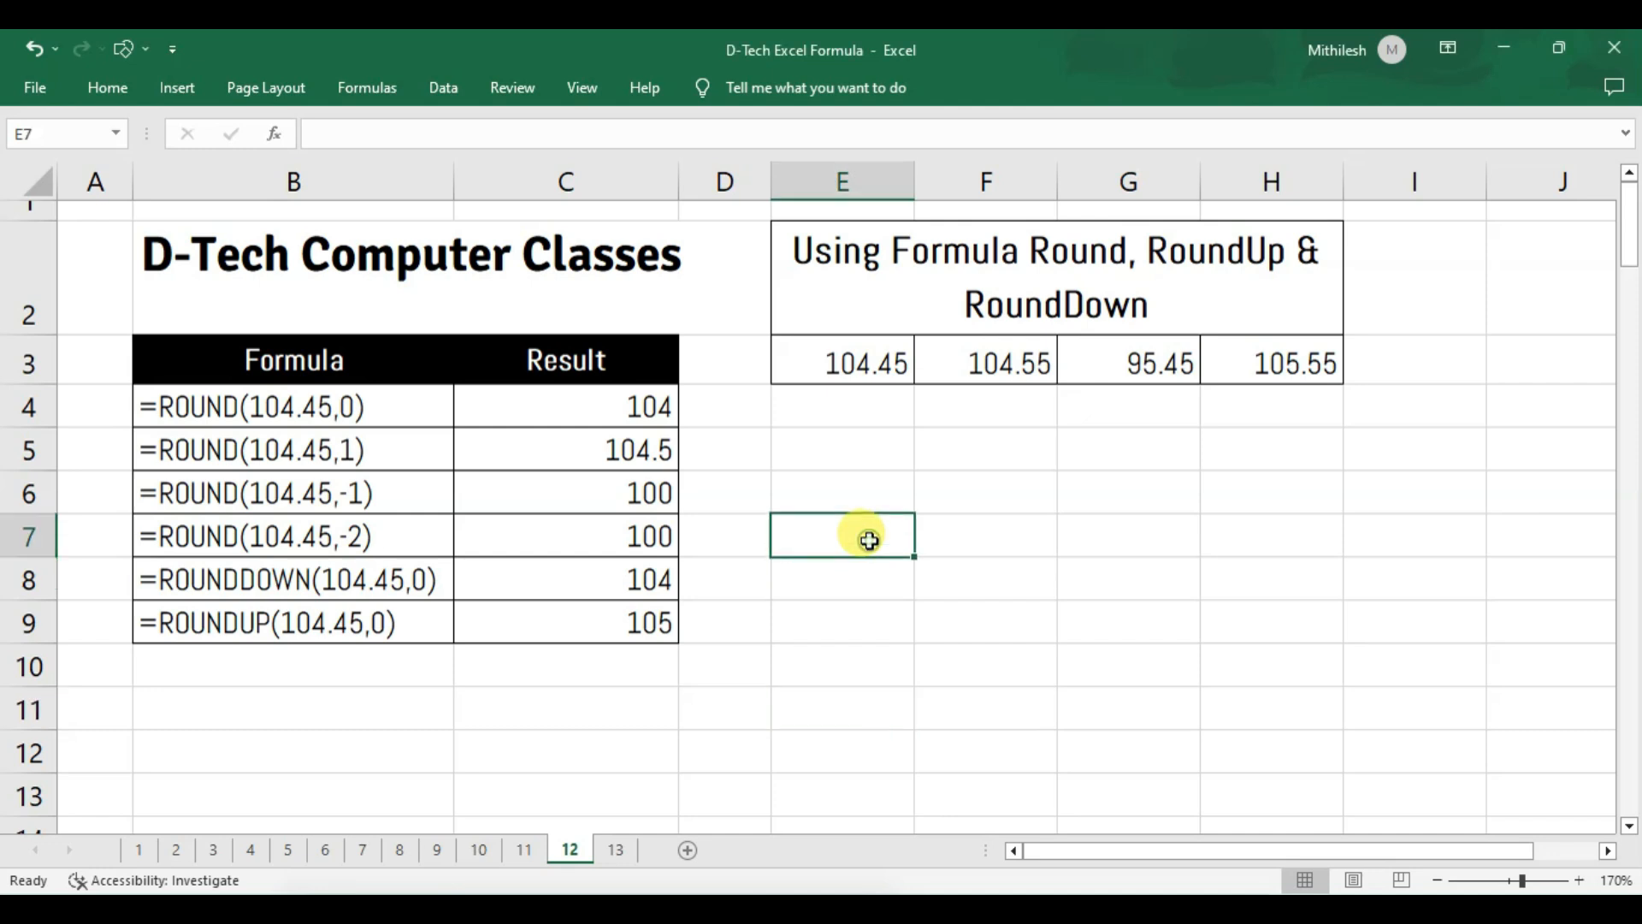
click(865, 367)
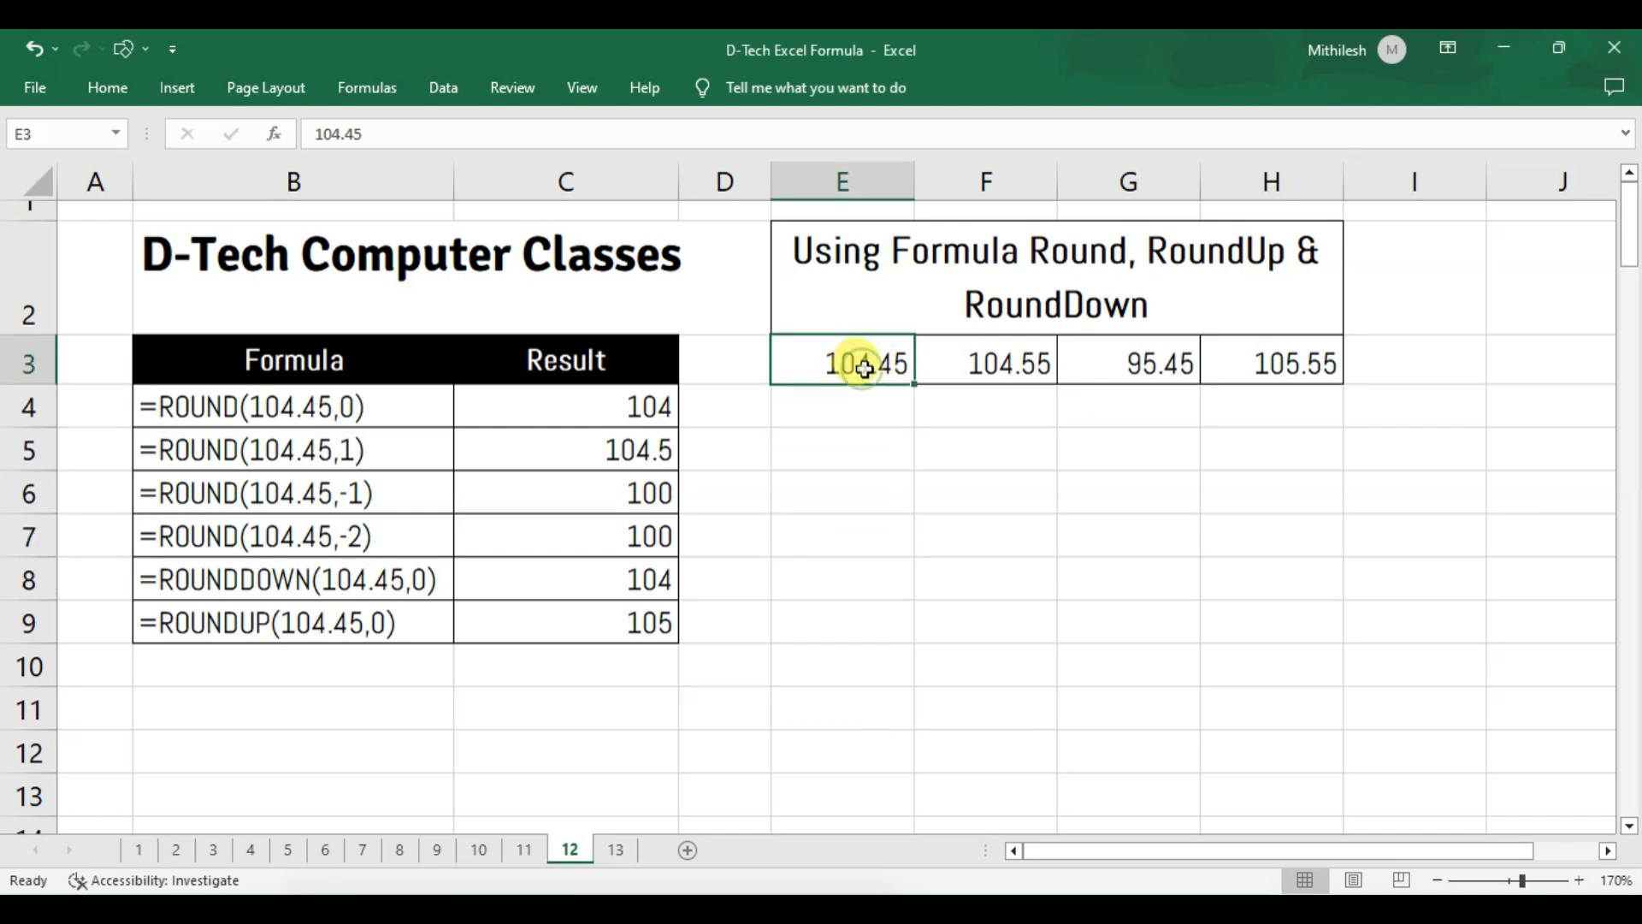
click(837, 530)
text(=)
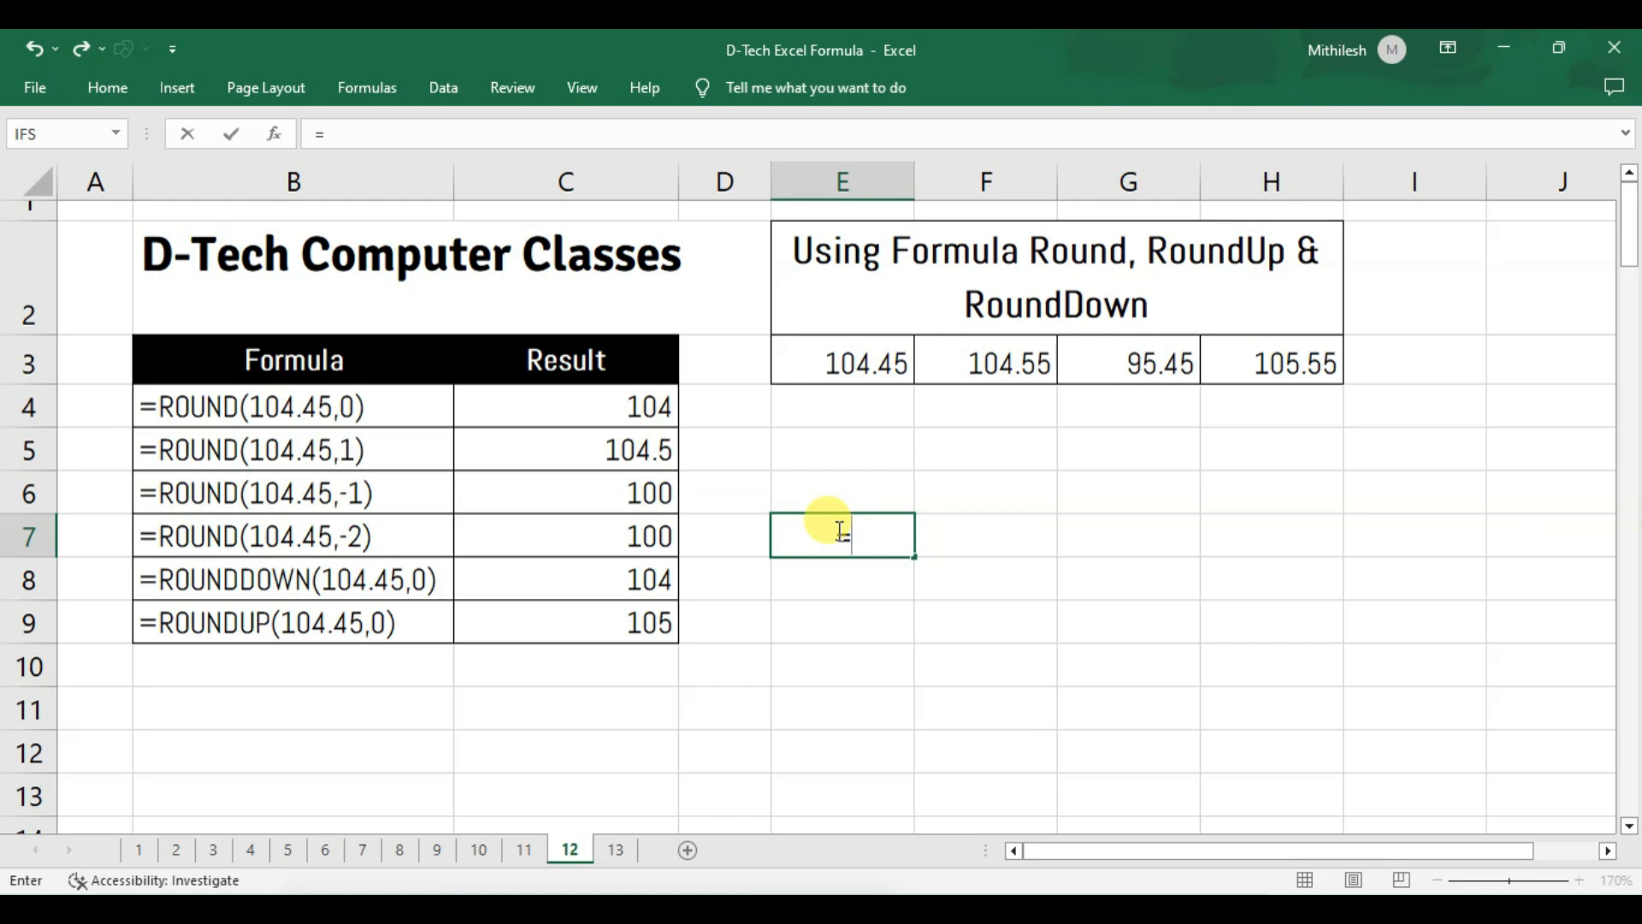
text(round)
key(Tab)
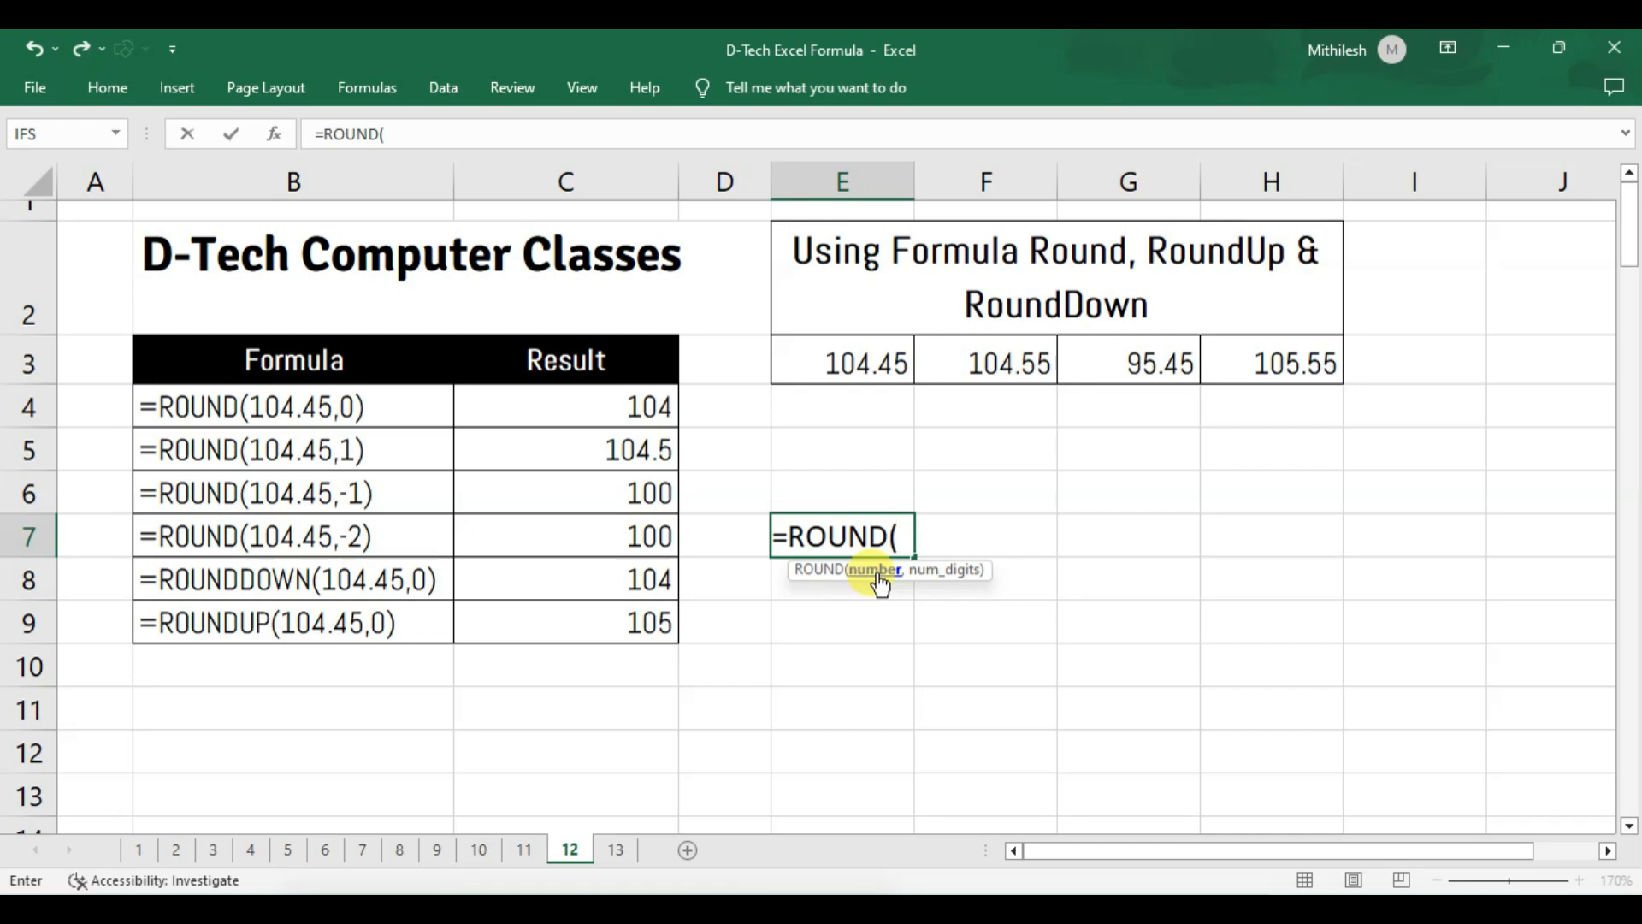
click(866, 362)
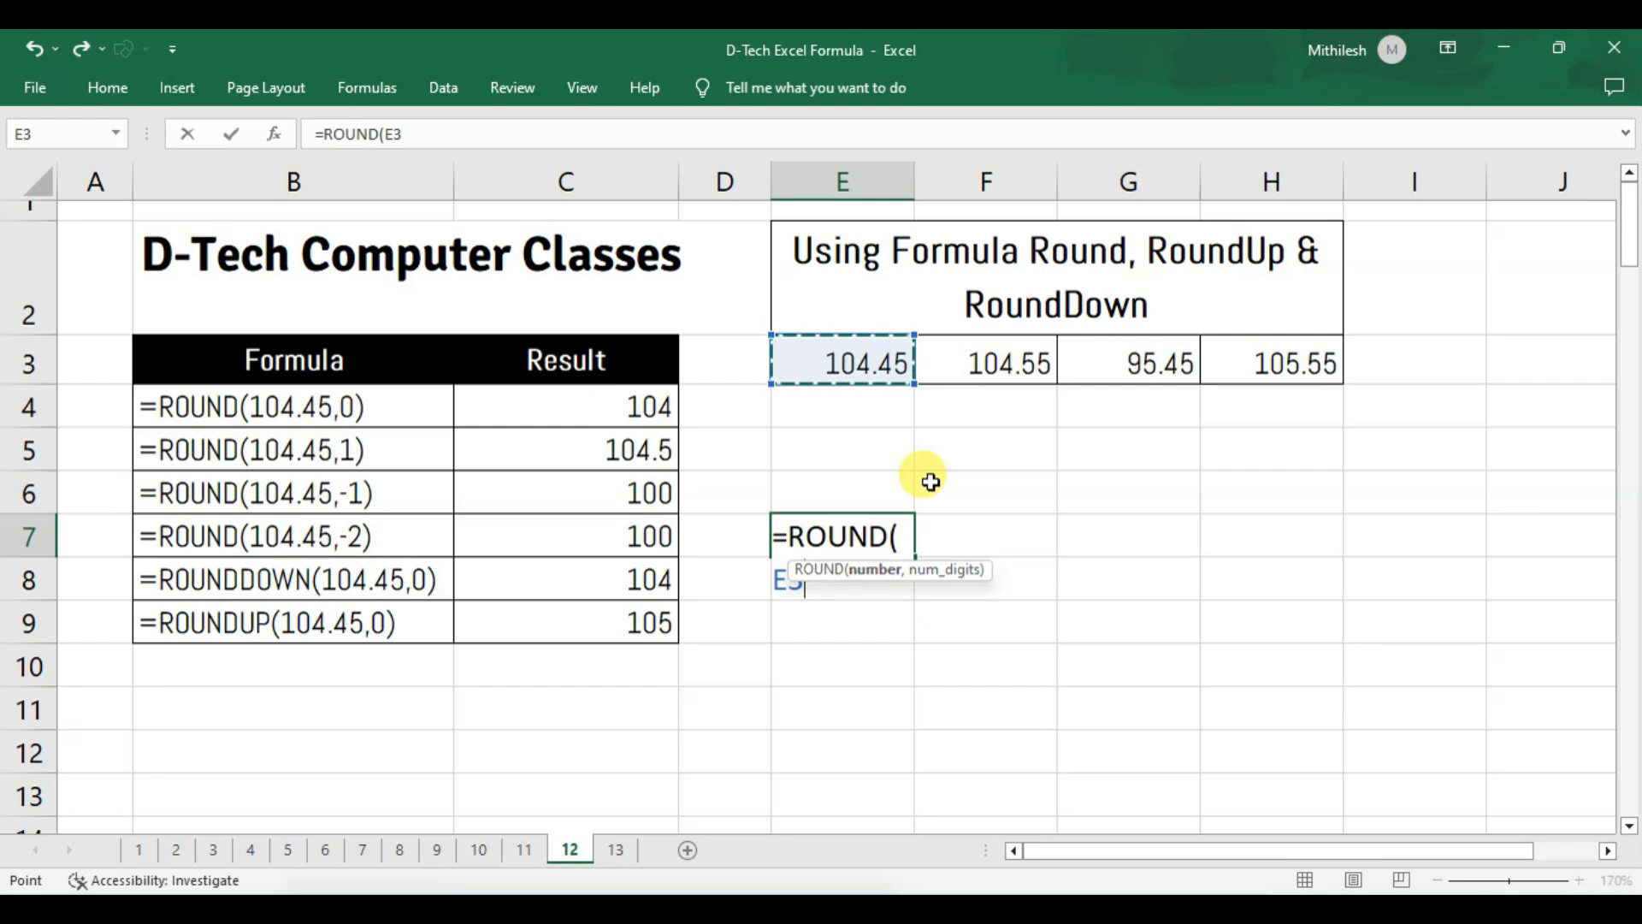
text(,)
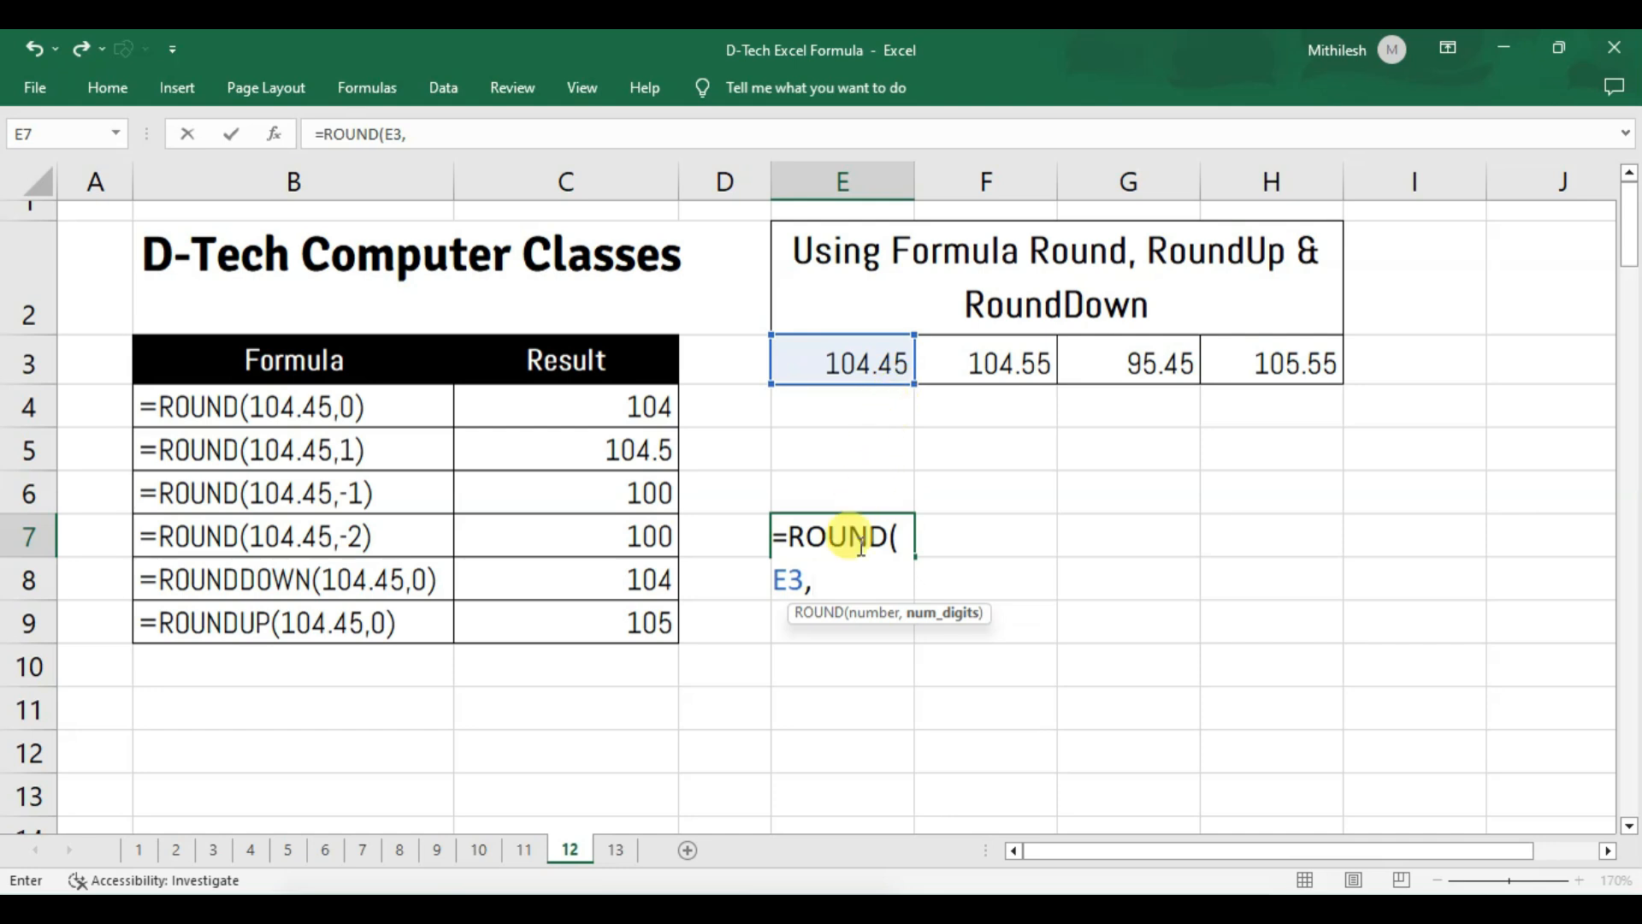
text(0))
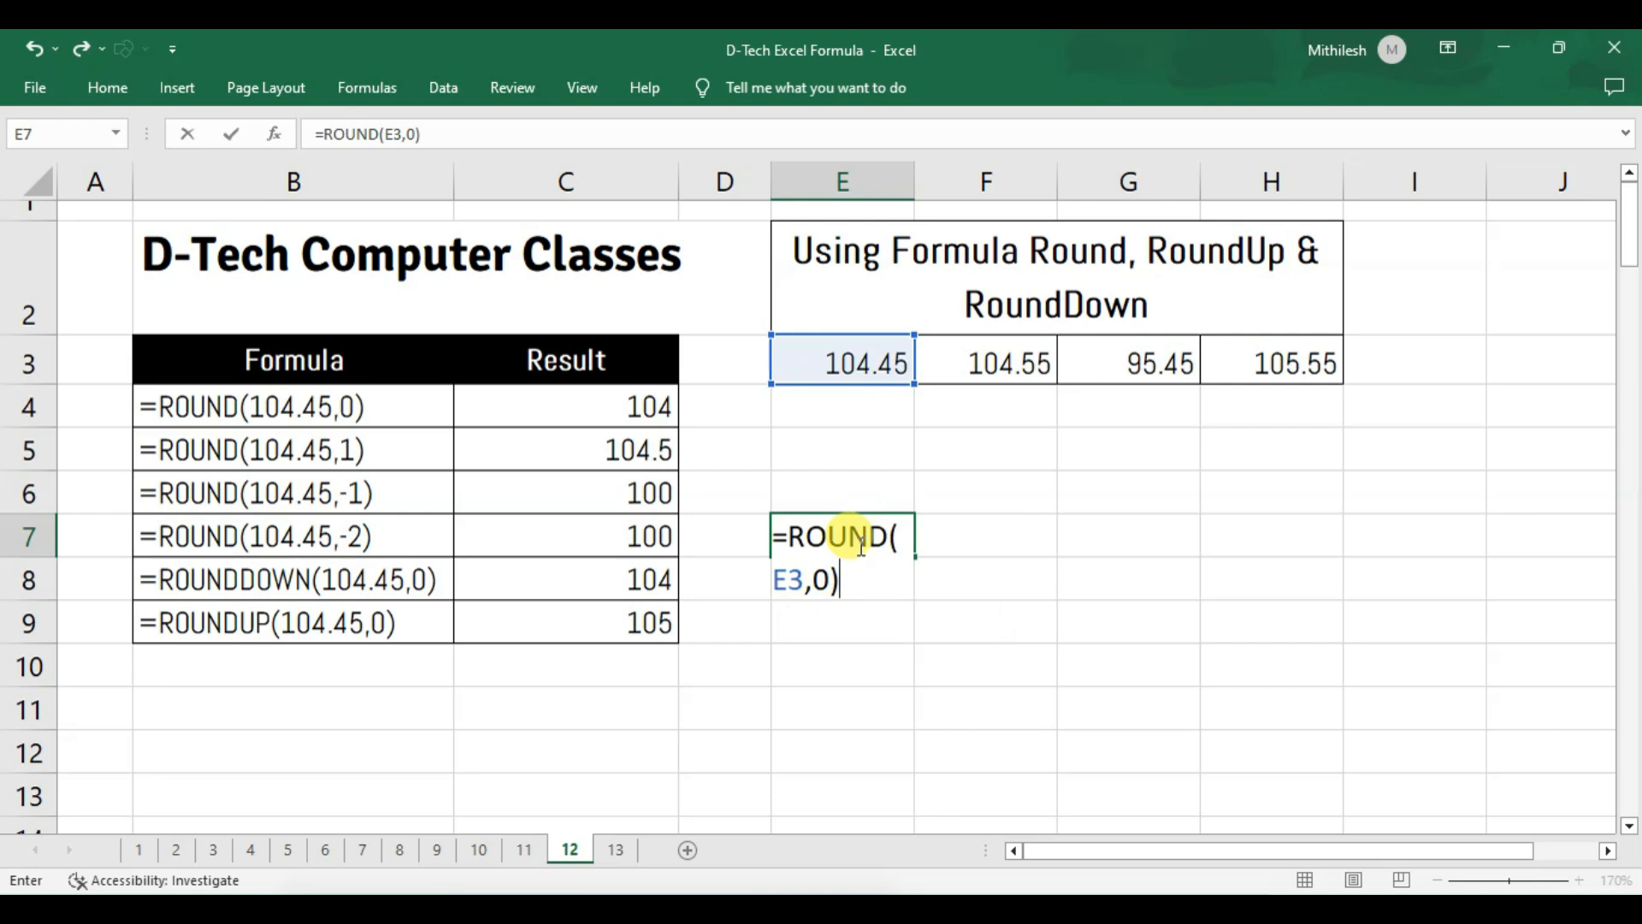
key(Return)
click(858, 545)
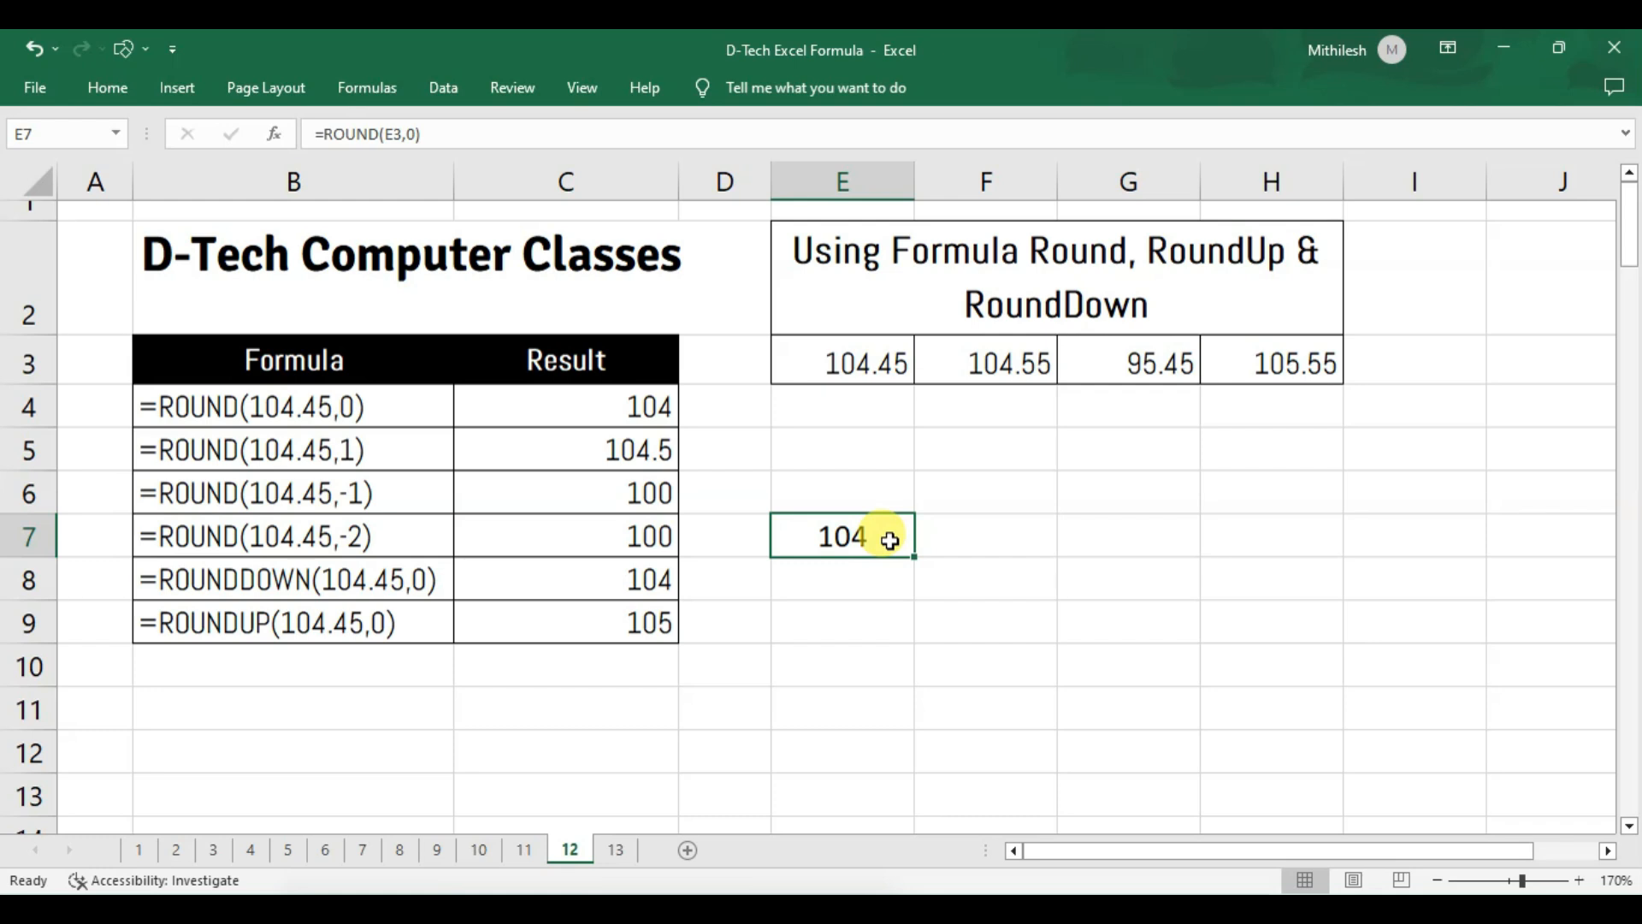
Step: Change the value in cell E3 to 104.55
double_click(890, 538)
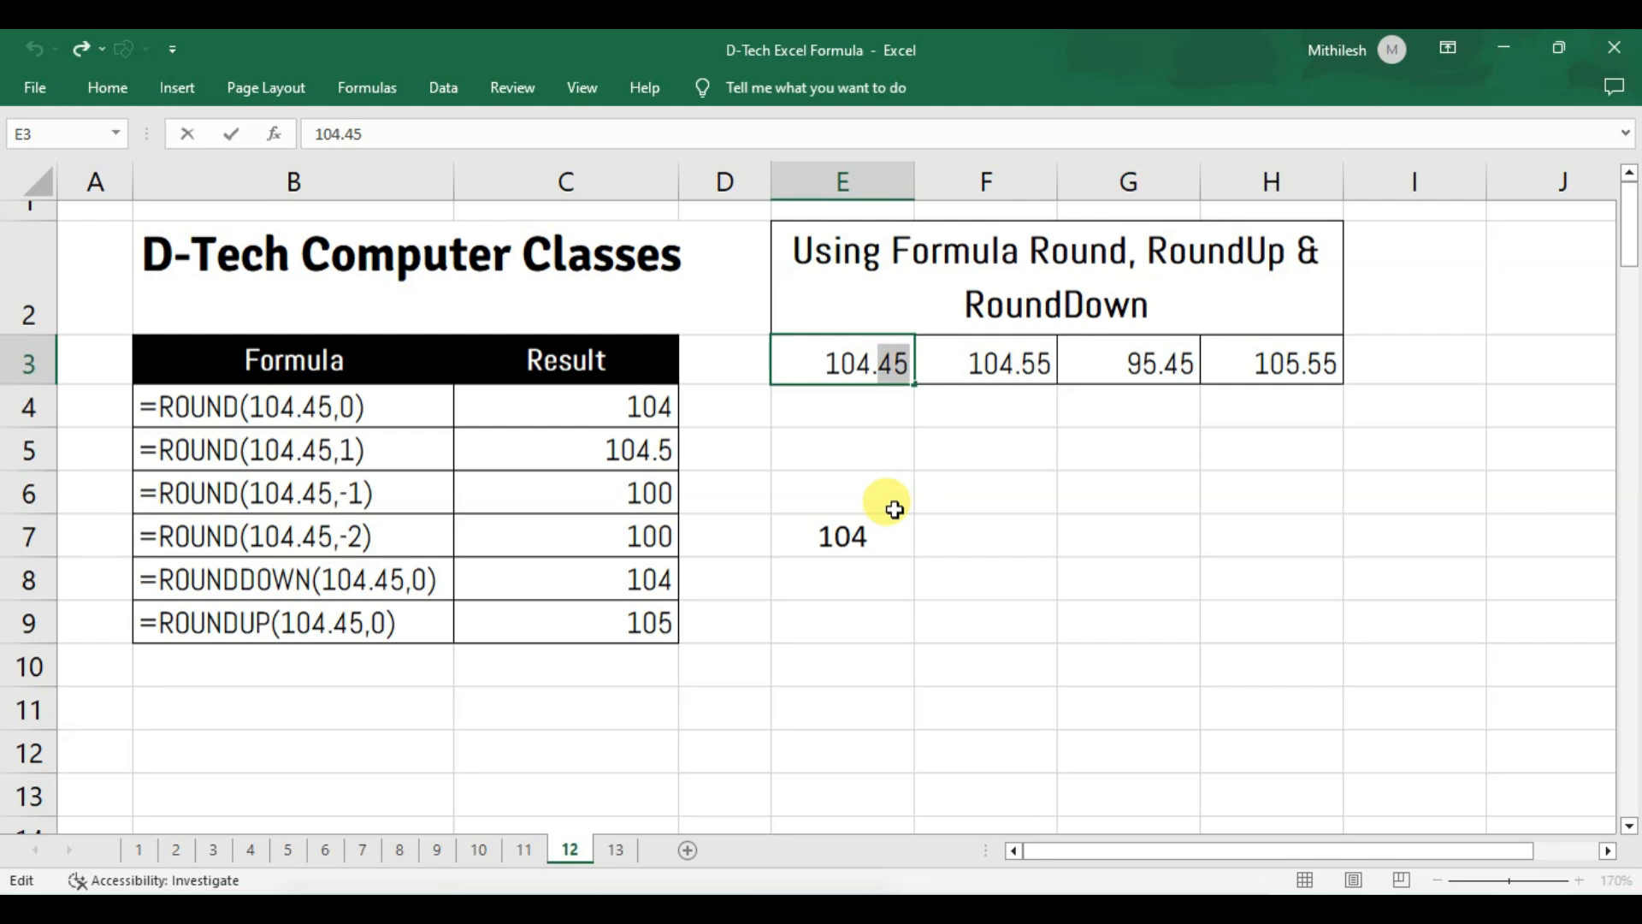
text(55)
key(Return)
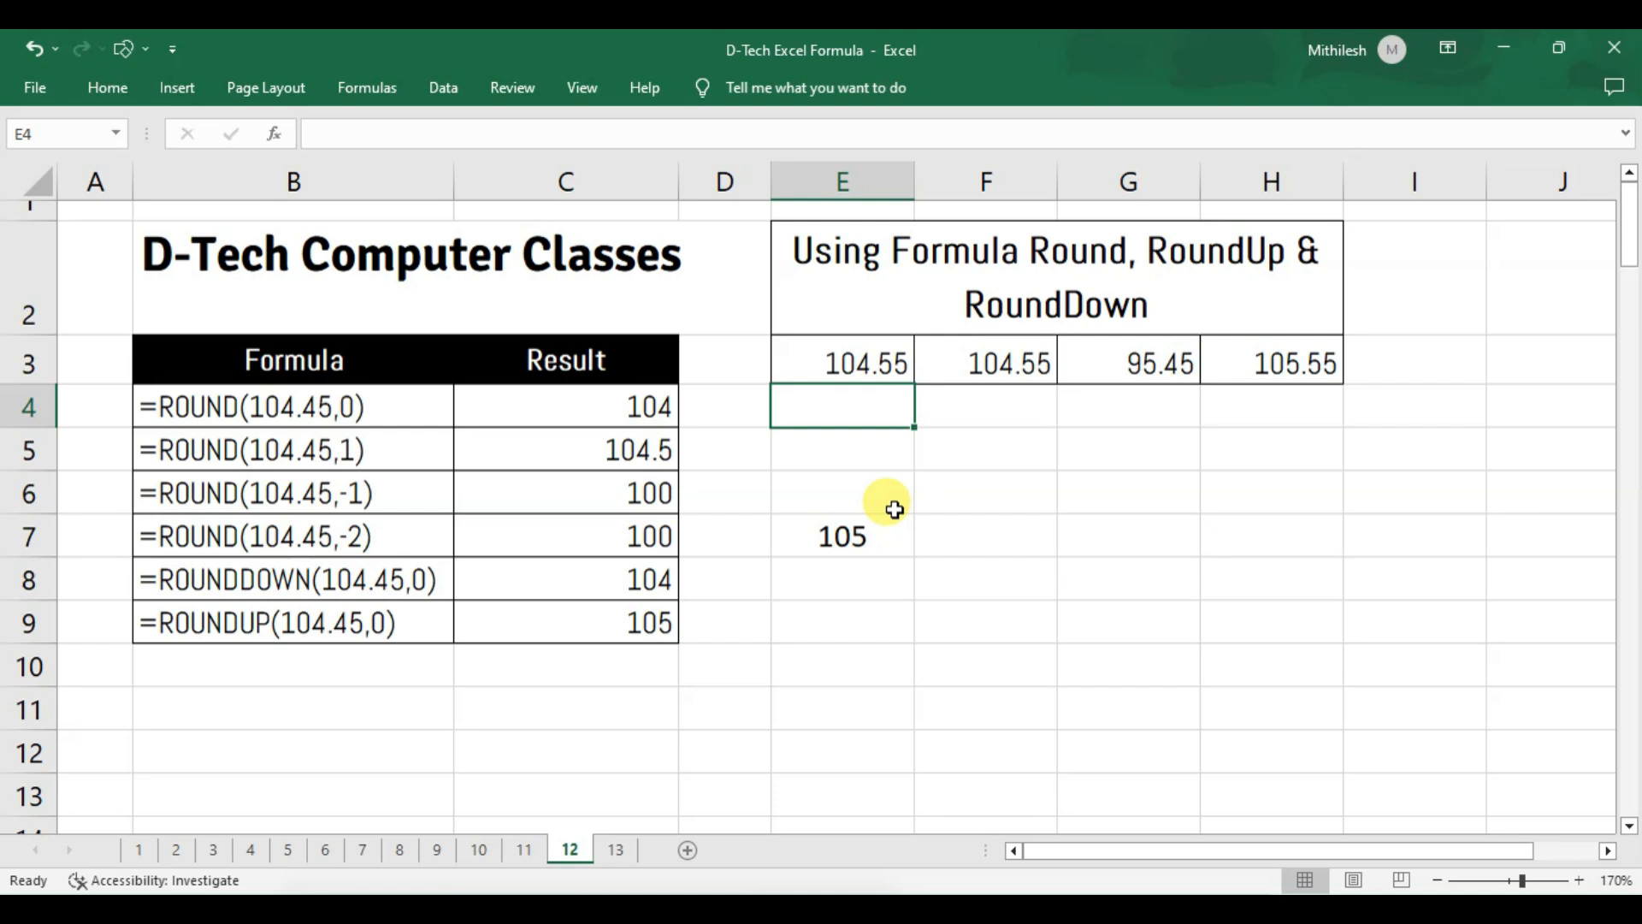
Step: Clear the ROUND formula from cell E7 and select the first example formula in B4
click(884, 536)
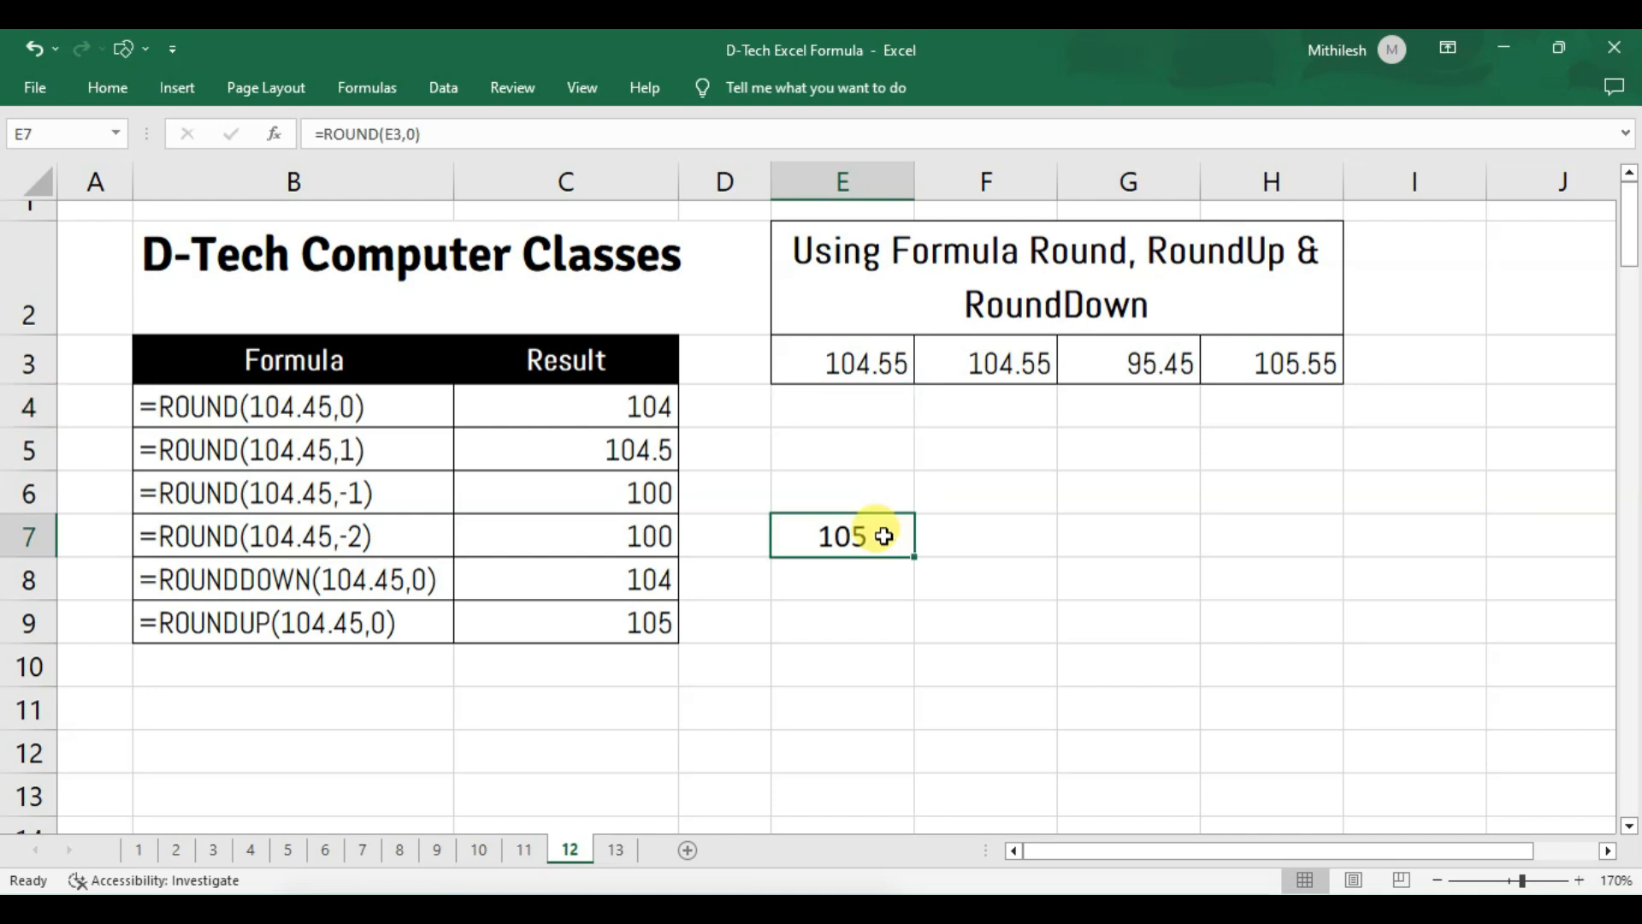
key(Delete)
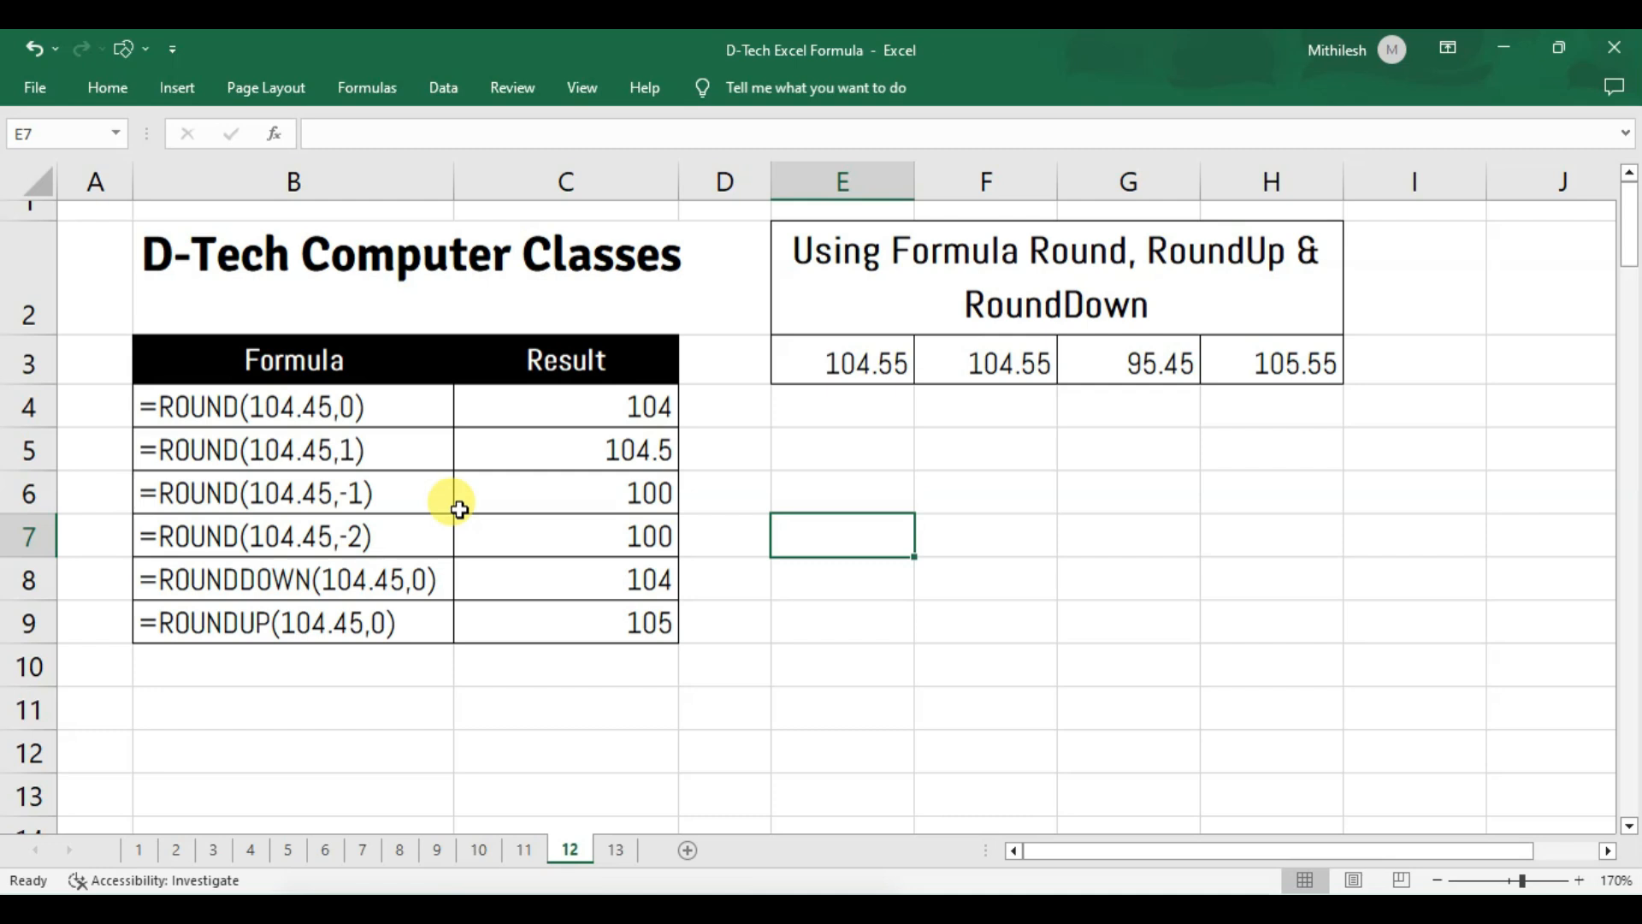
click(261, 415)
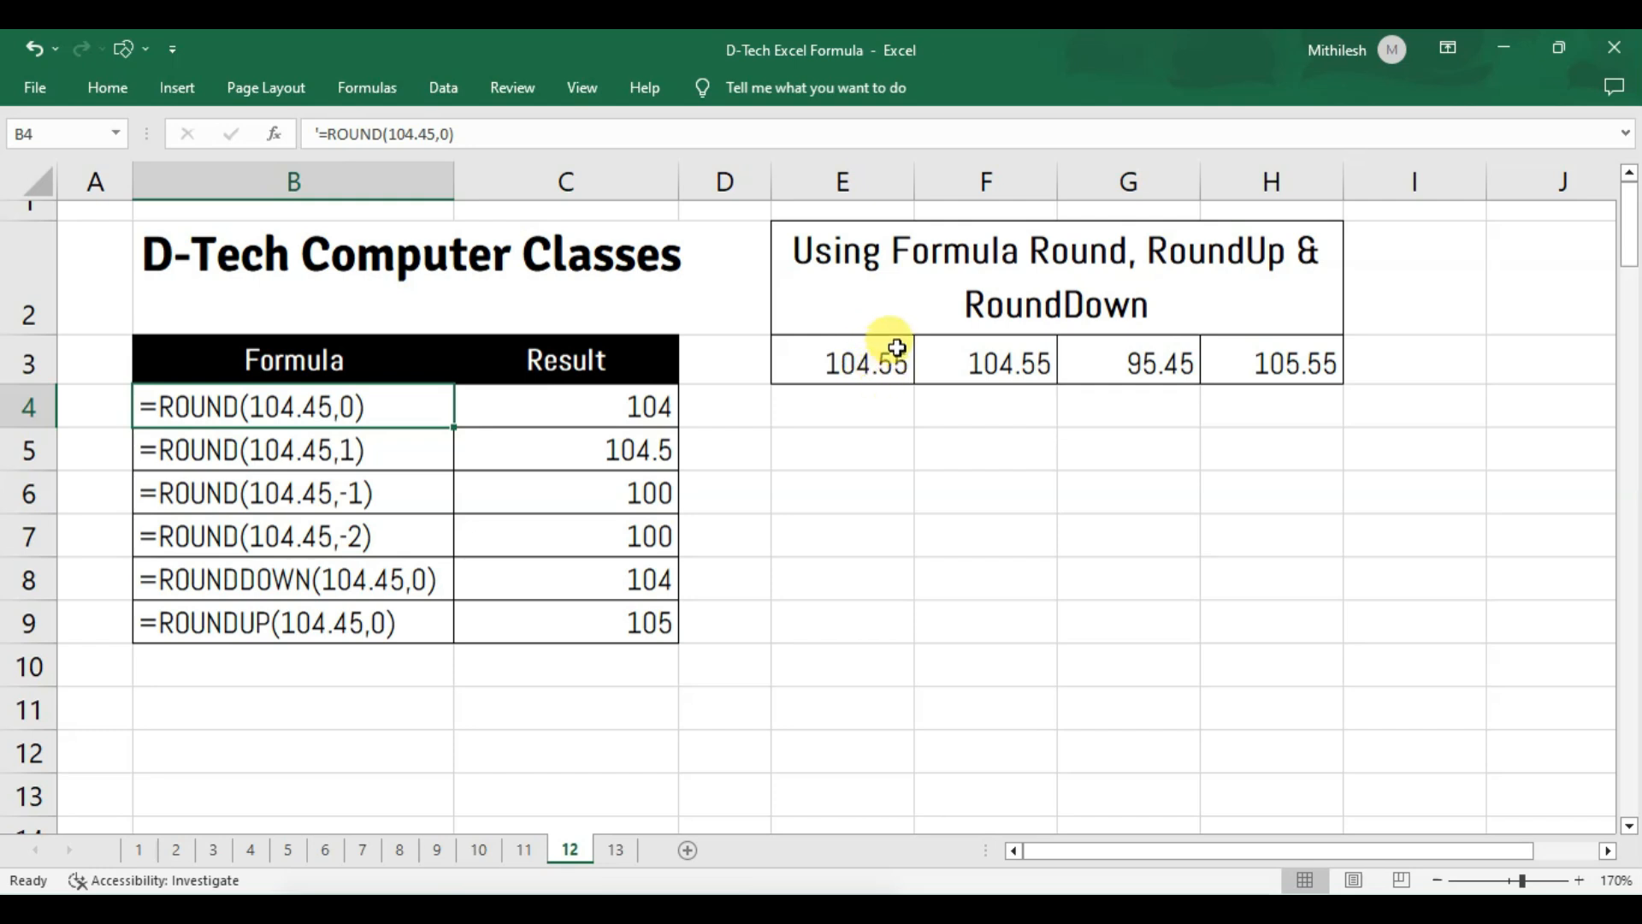
Step: Enter =ROUND(E3,1) in cell E6 to round the value in E3 to one decimal place
click(868, 383)
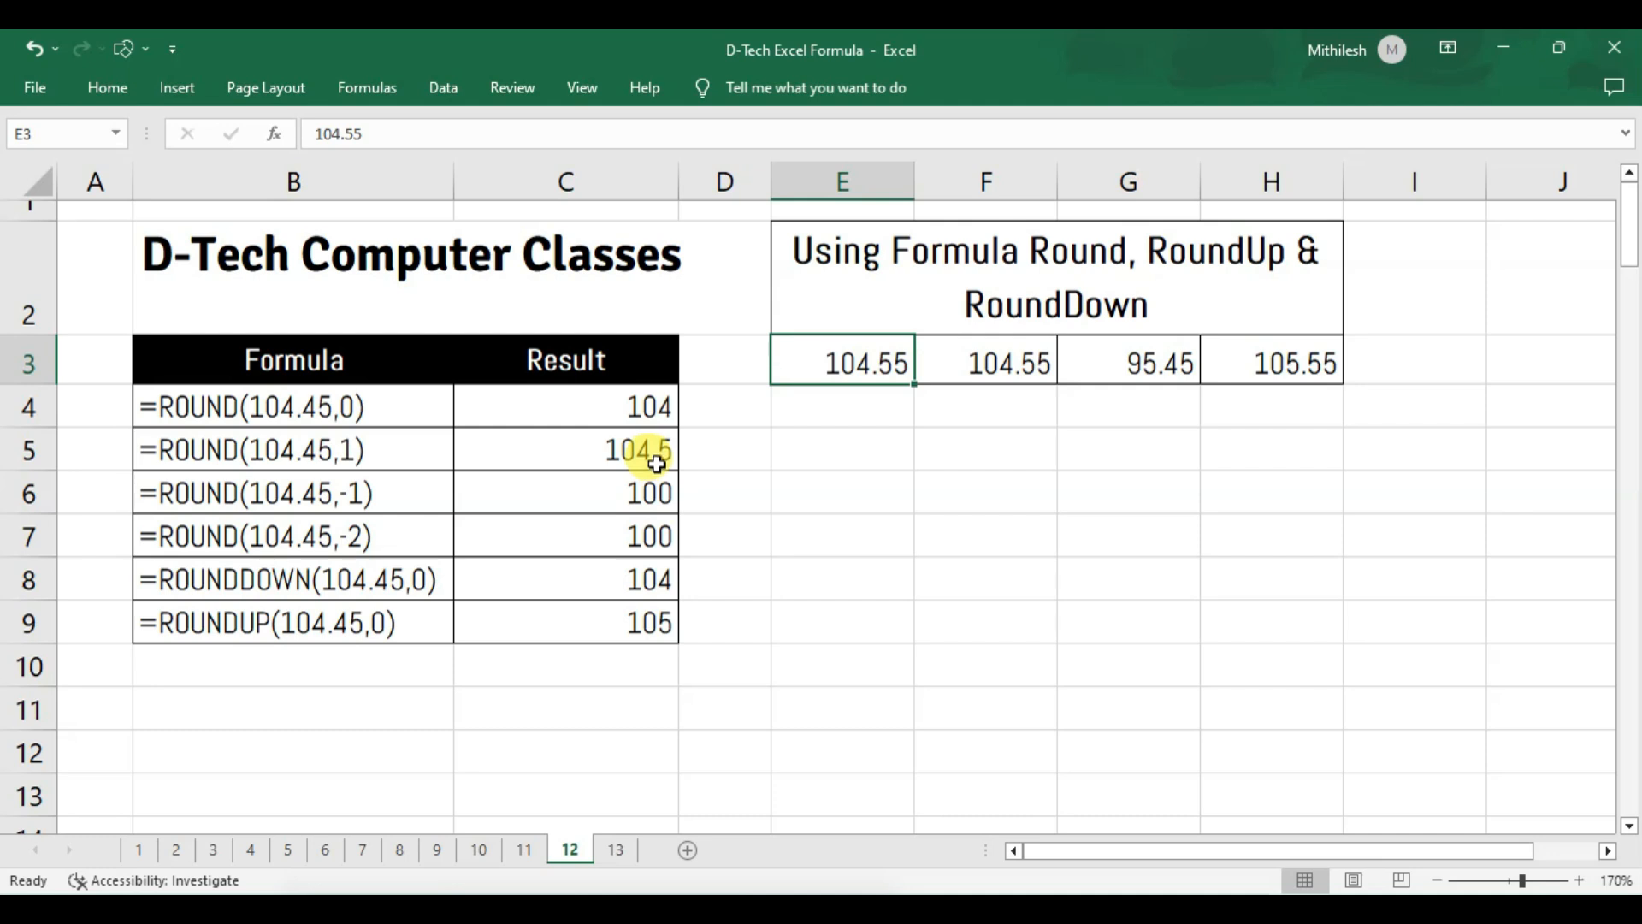
click(837, 499)
text(=)
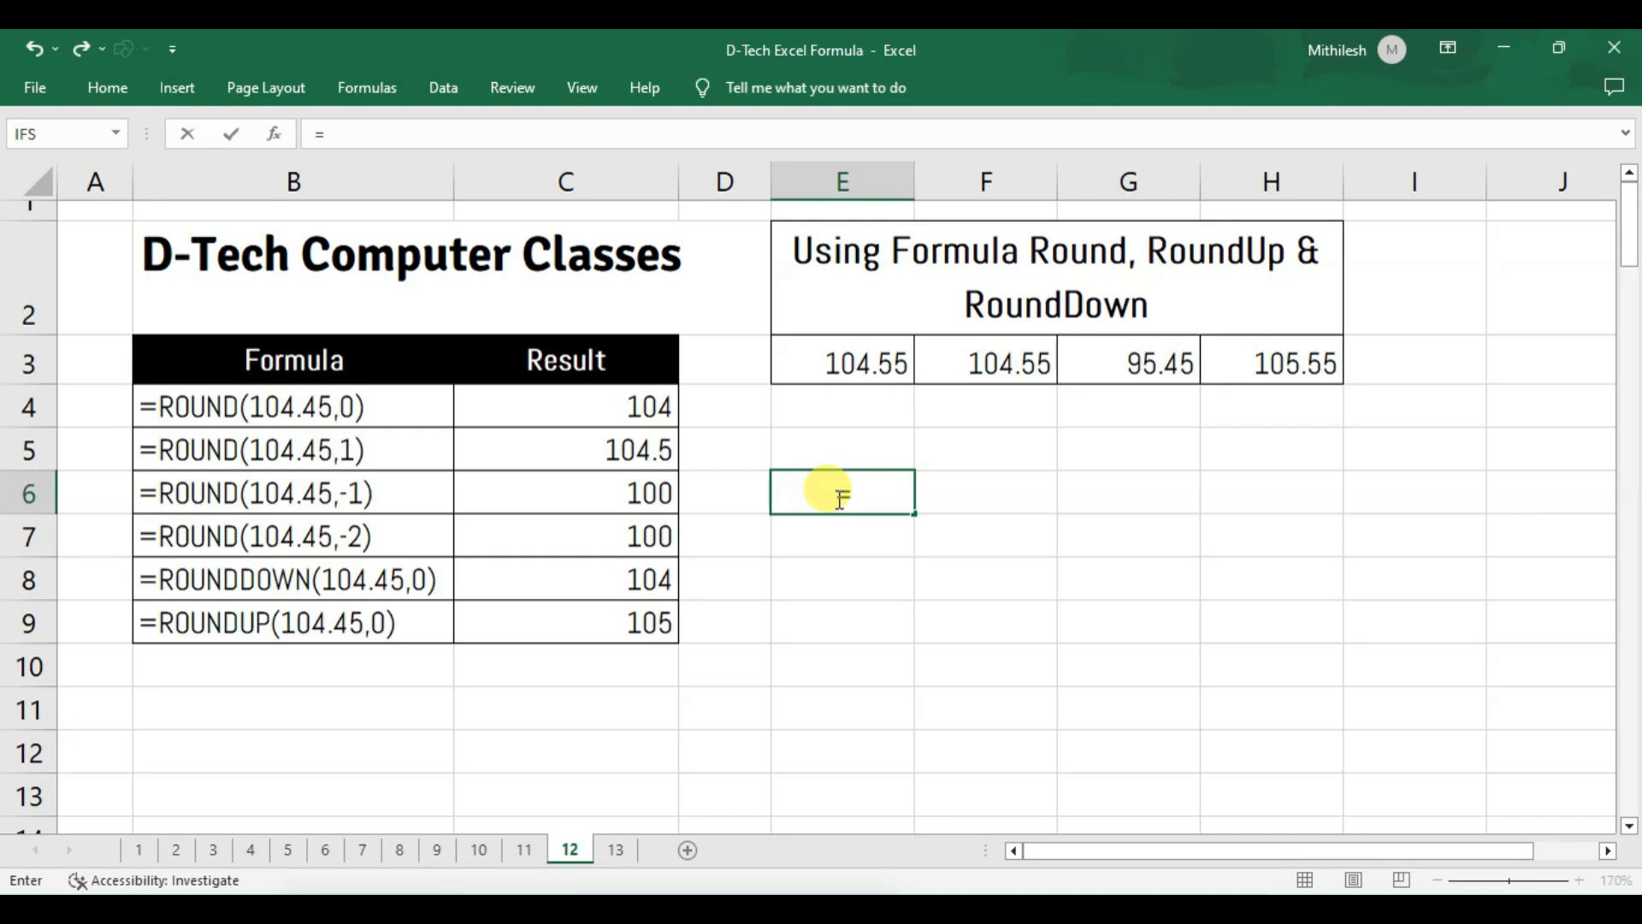
text(round)
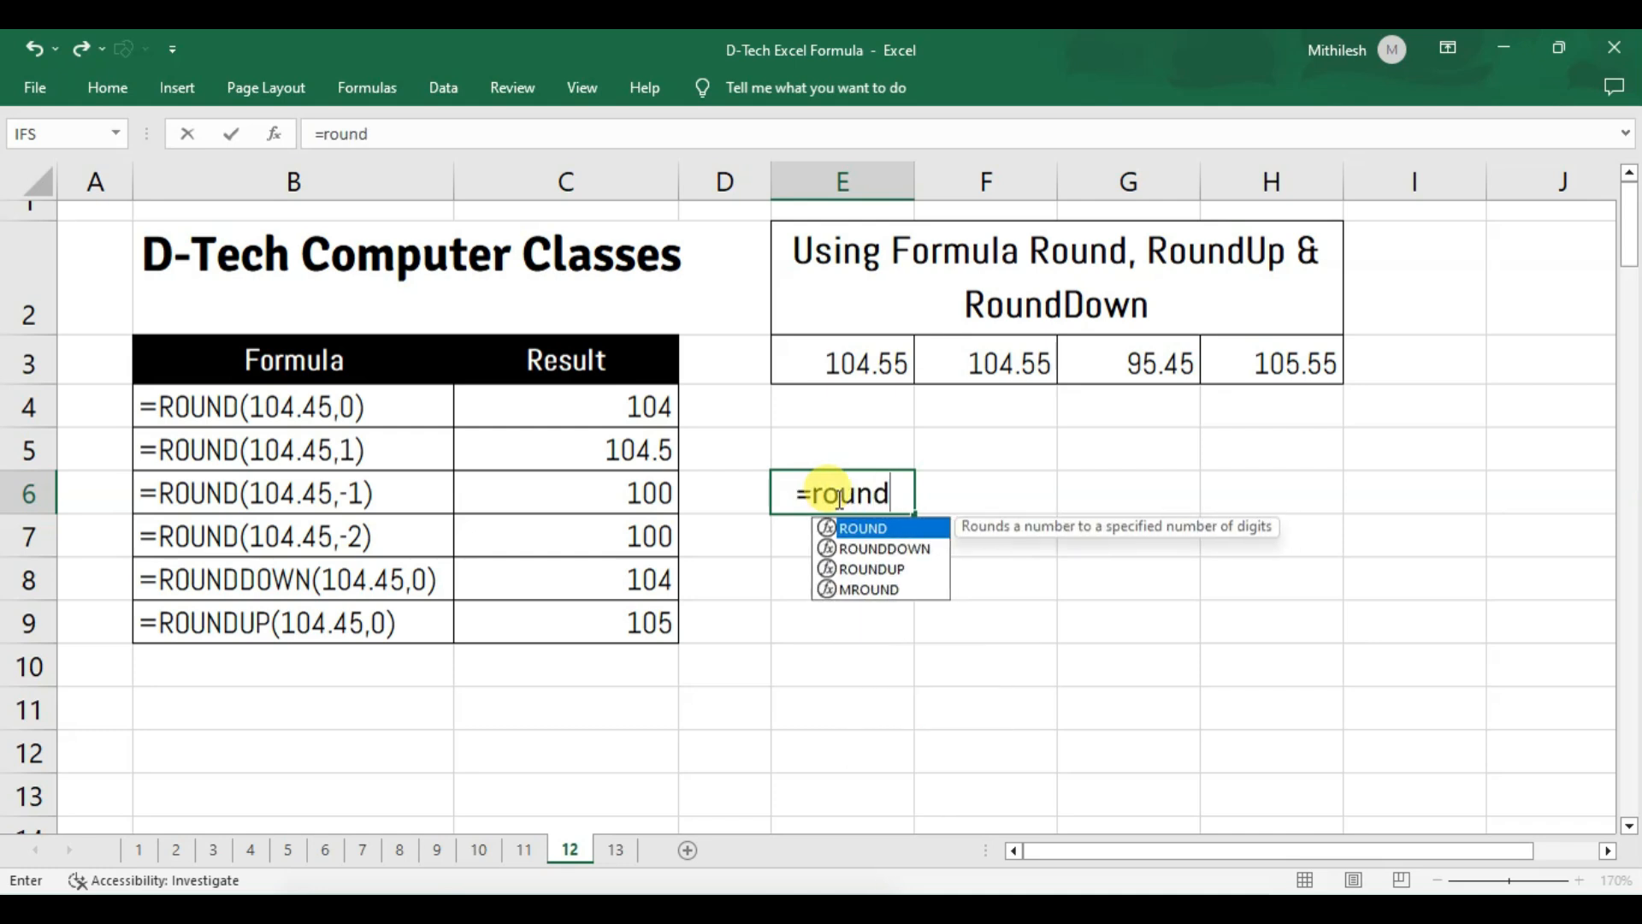
key(Tab)
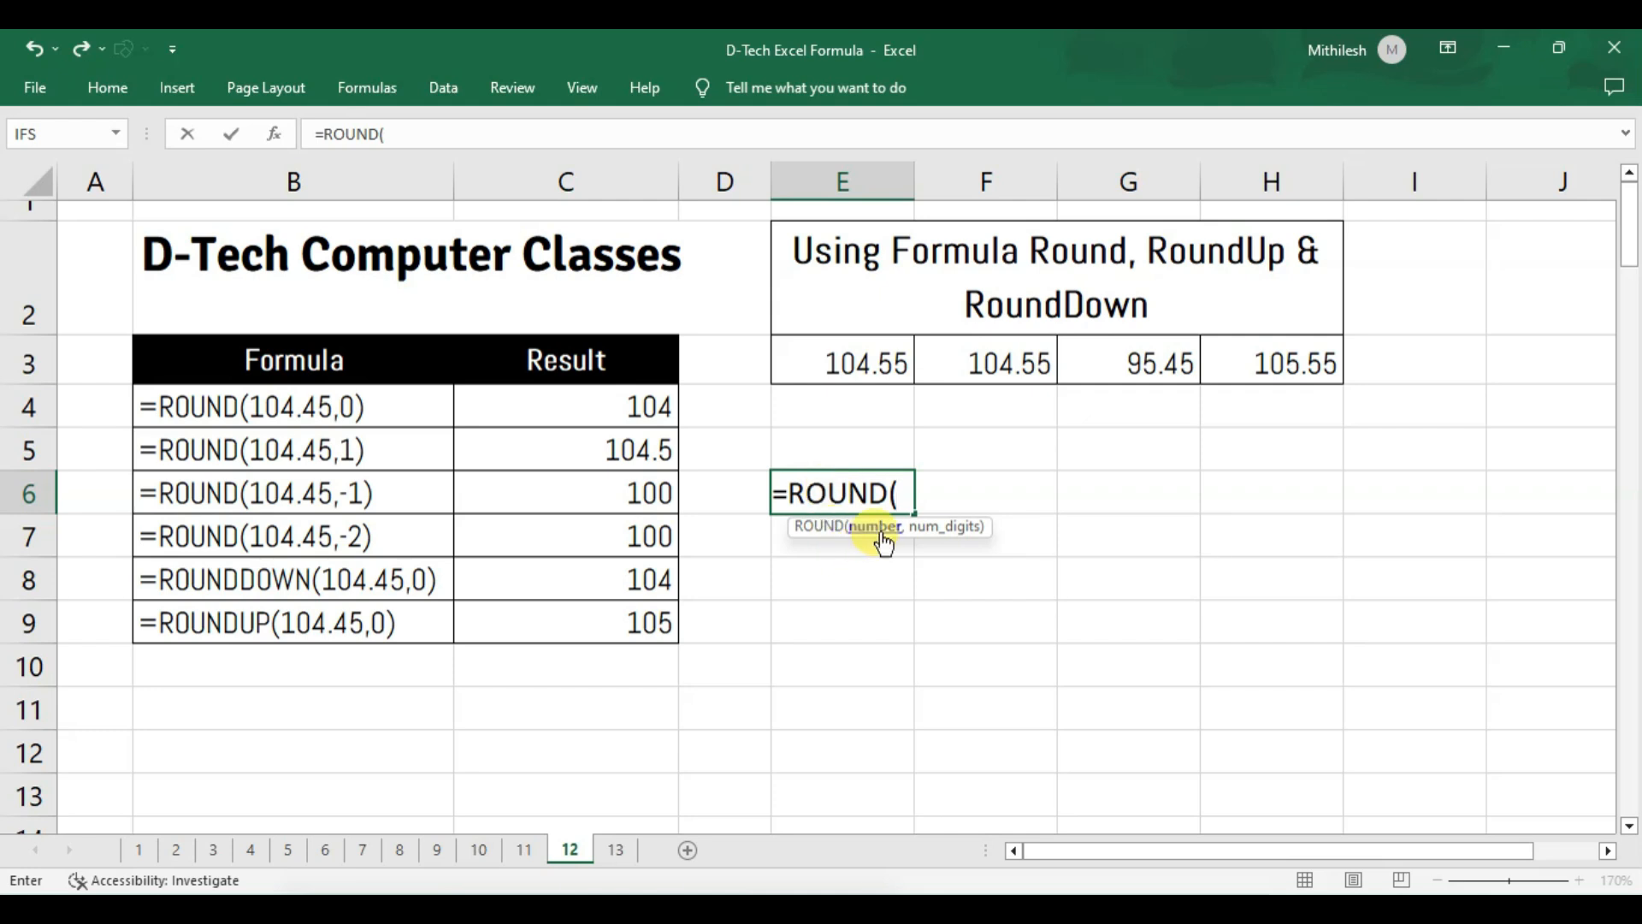
click(863, 373)
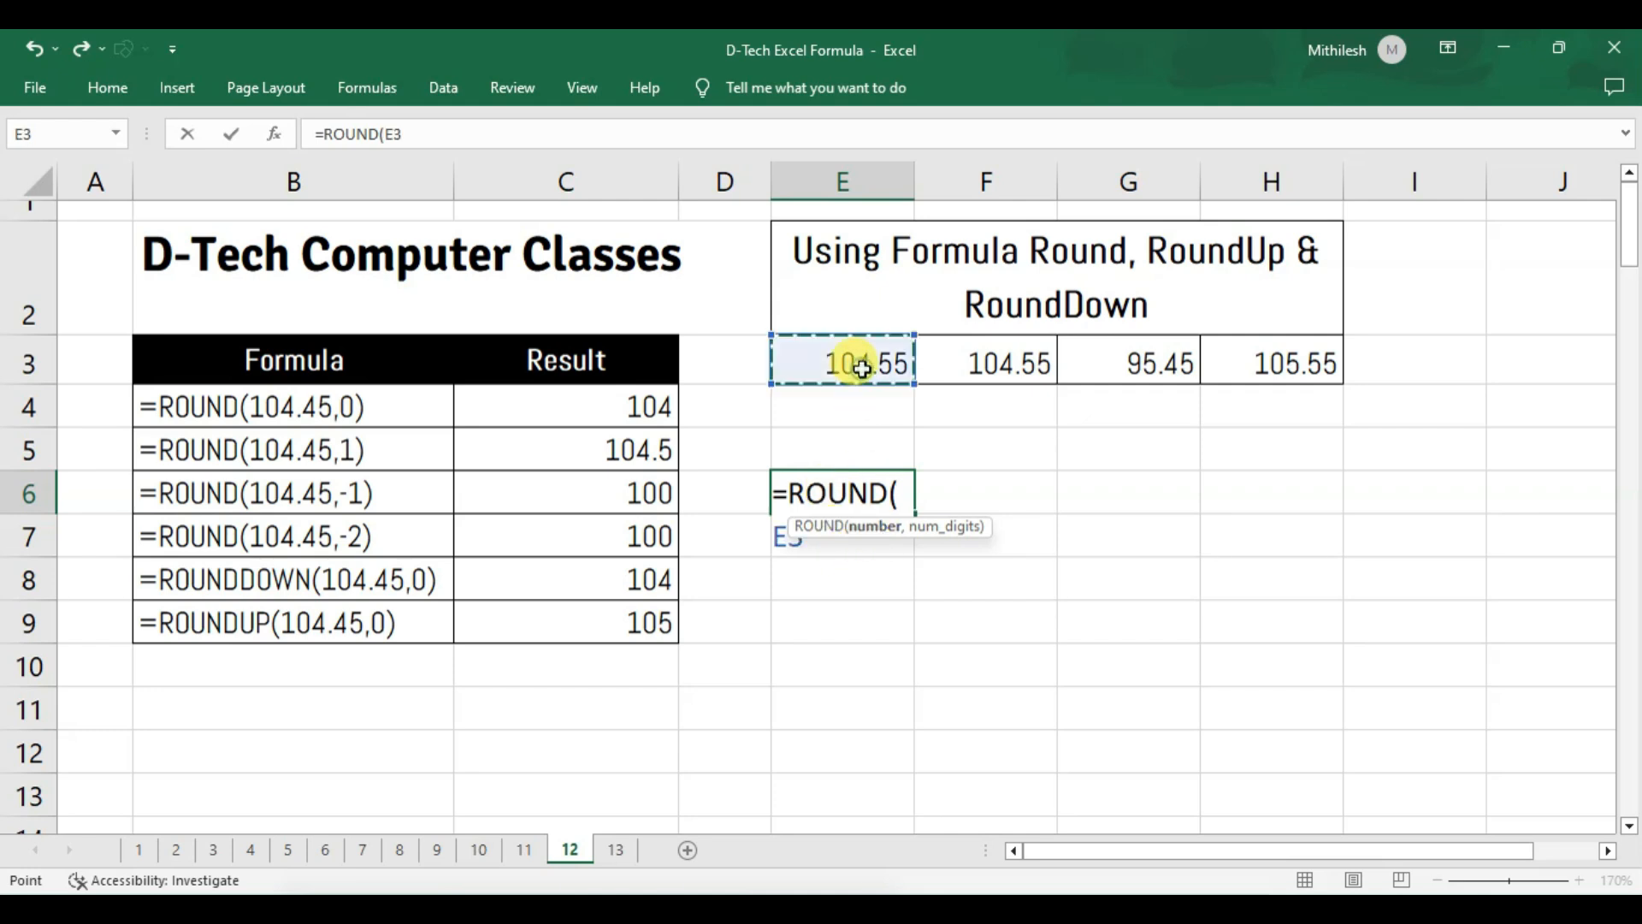
text(,)
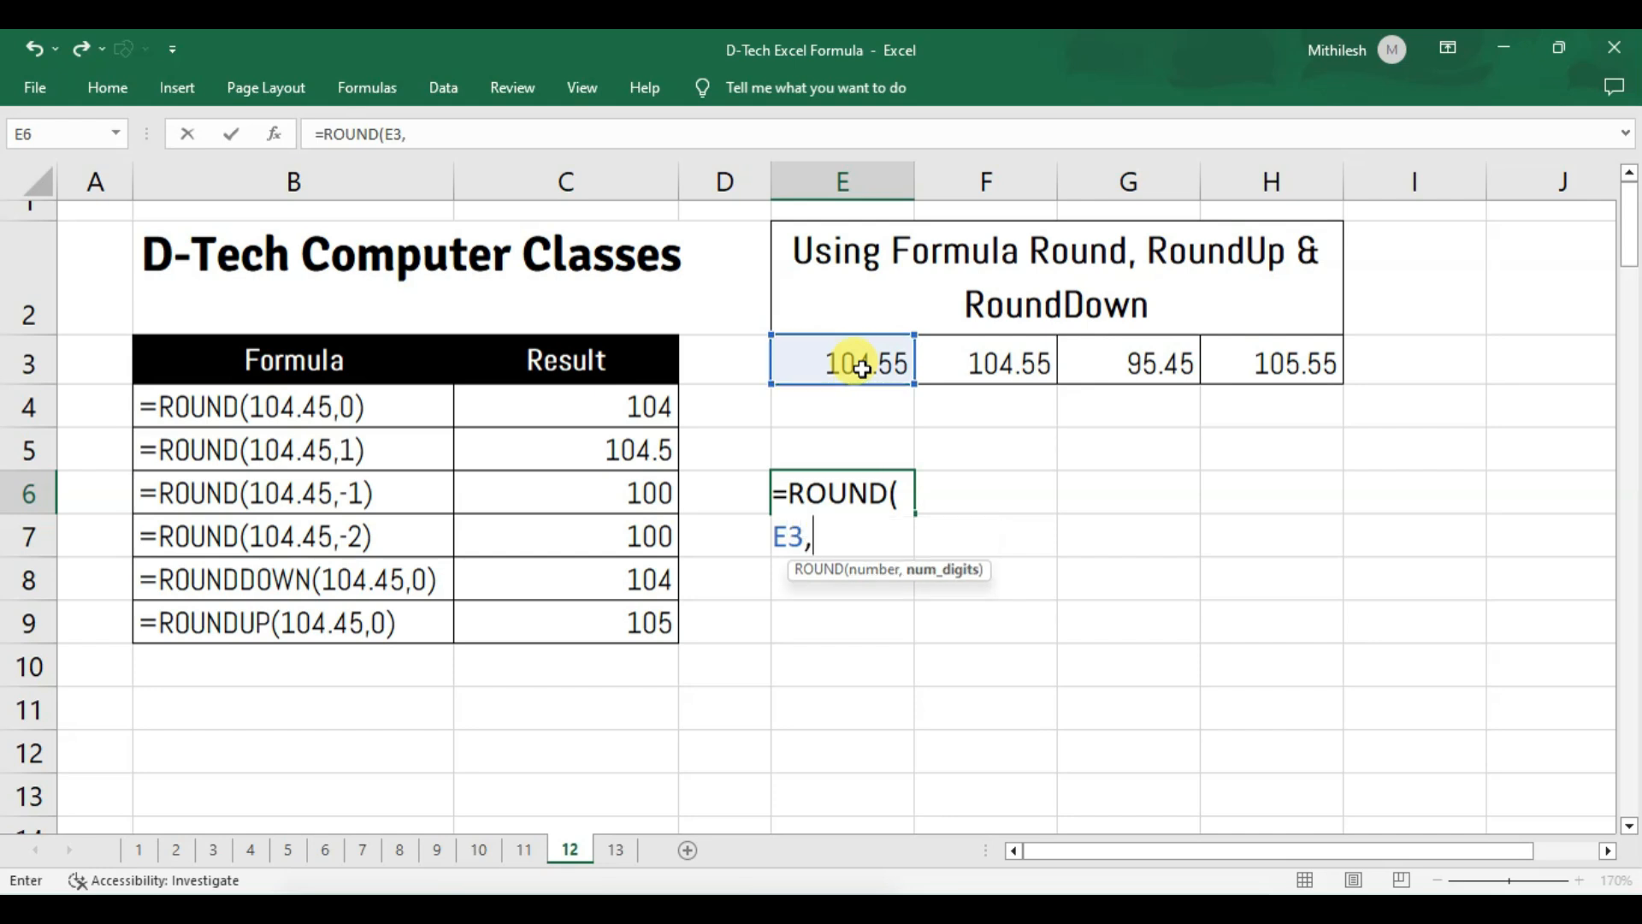
text(1))
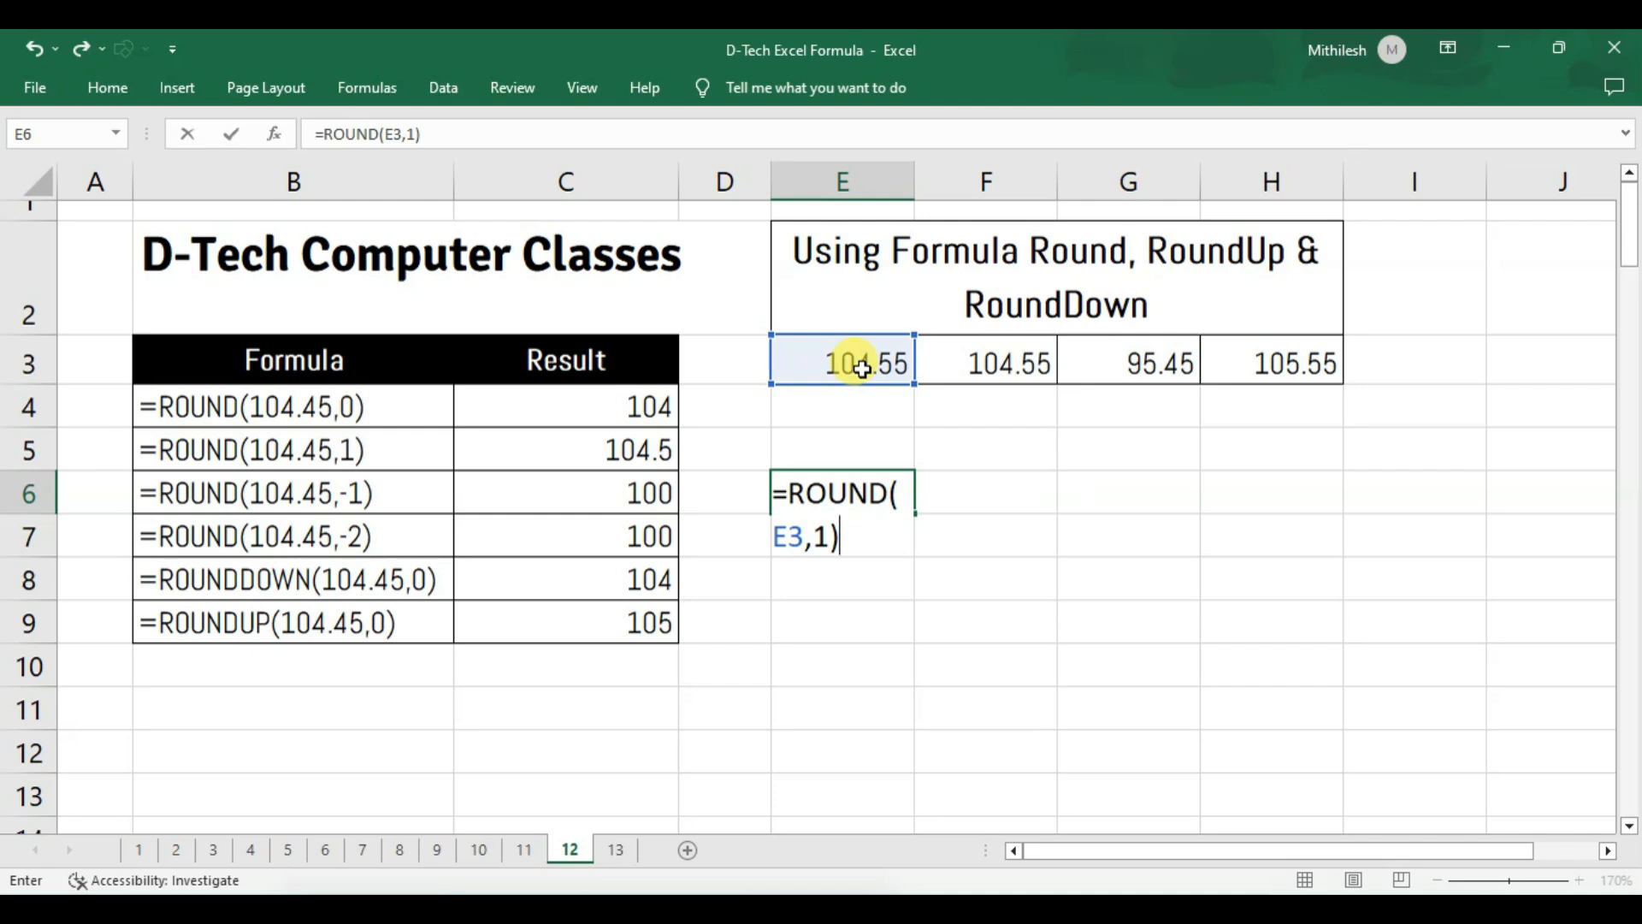
key(Return)
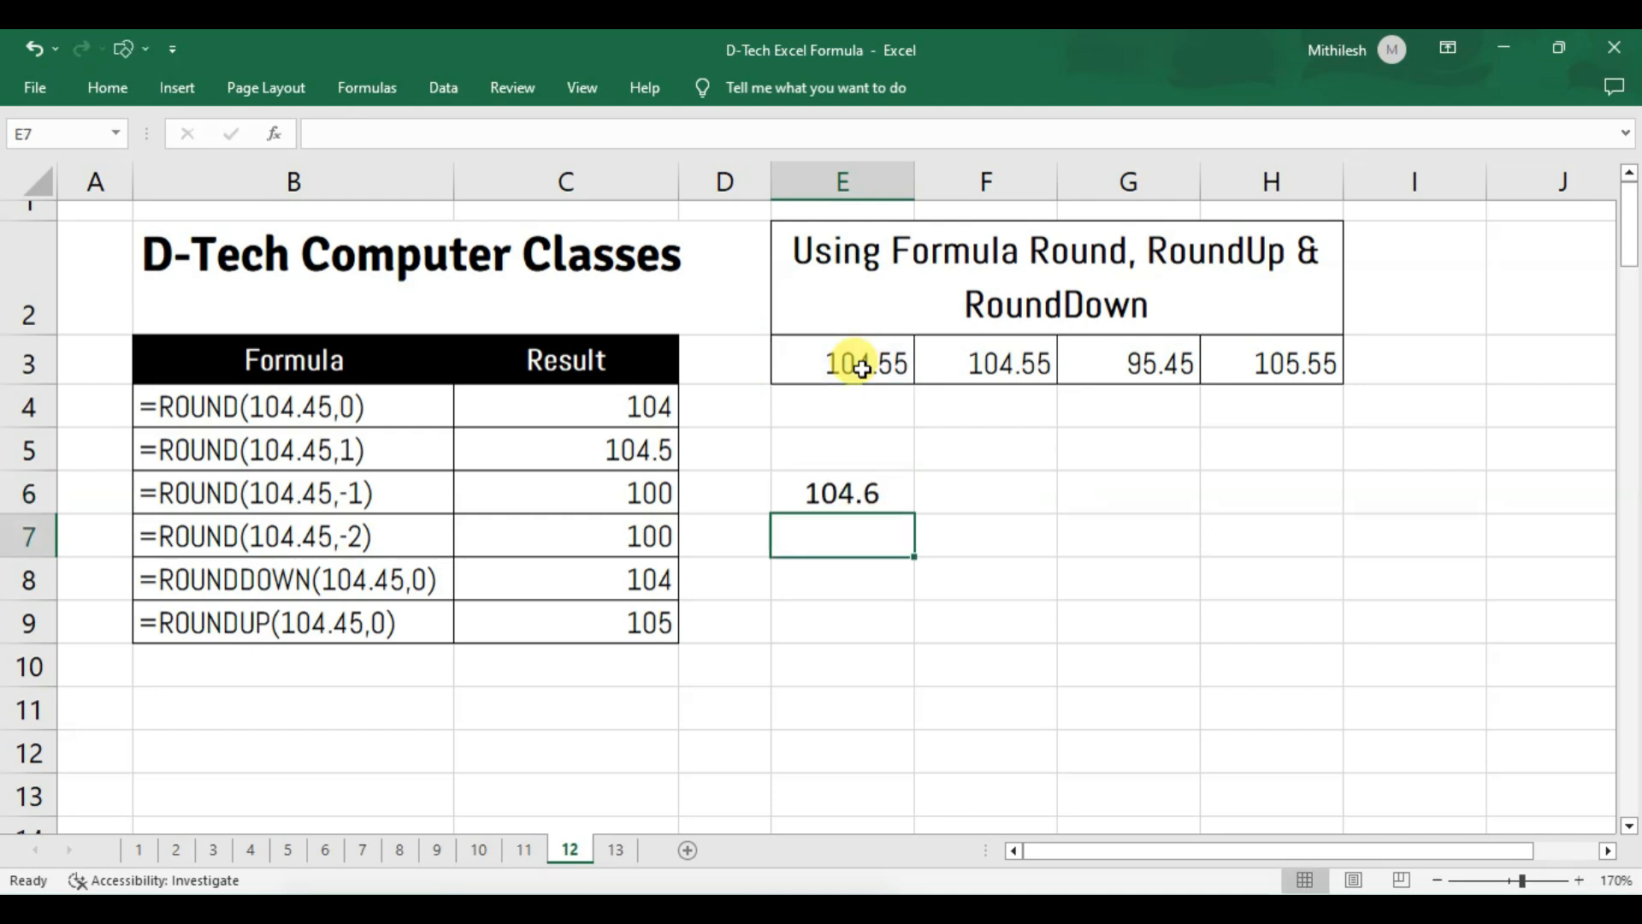
Step: Edit the ROUND formula in E6 to use 2 as its number of digits
click(904, 496)
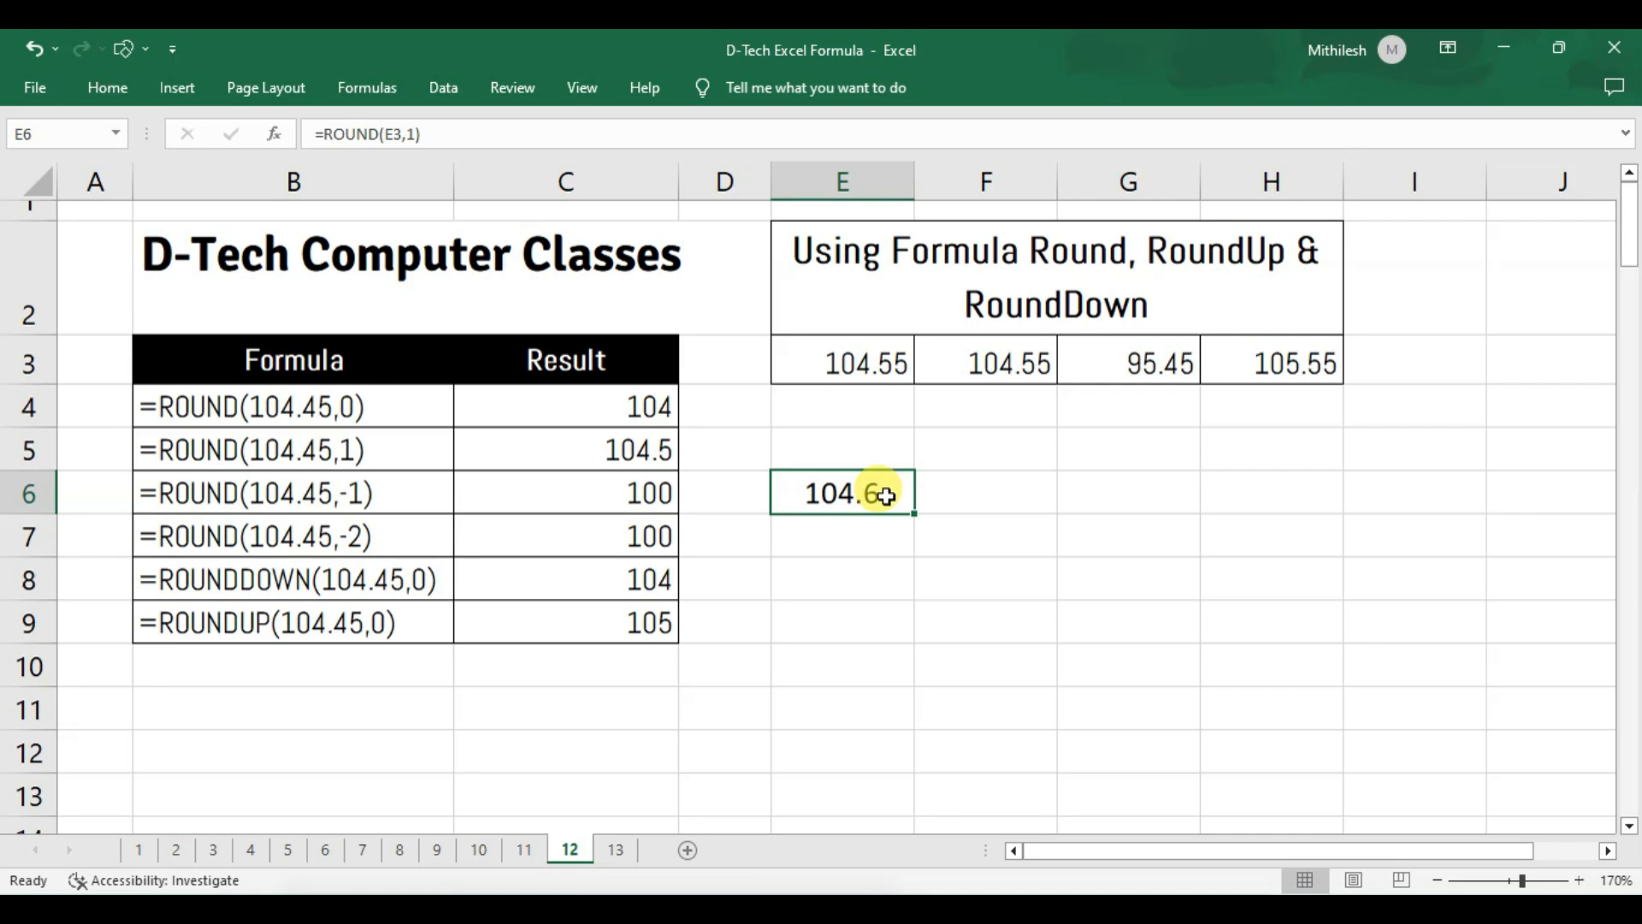
double_click(886, 496)
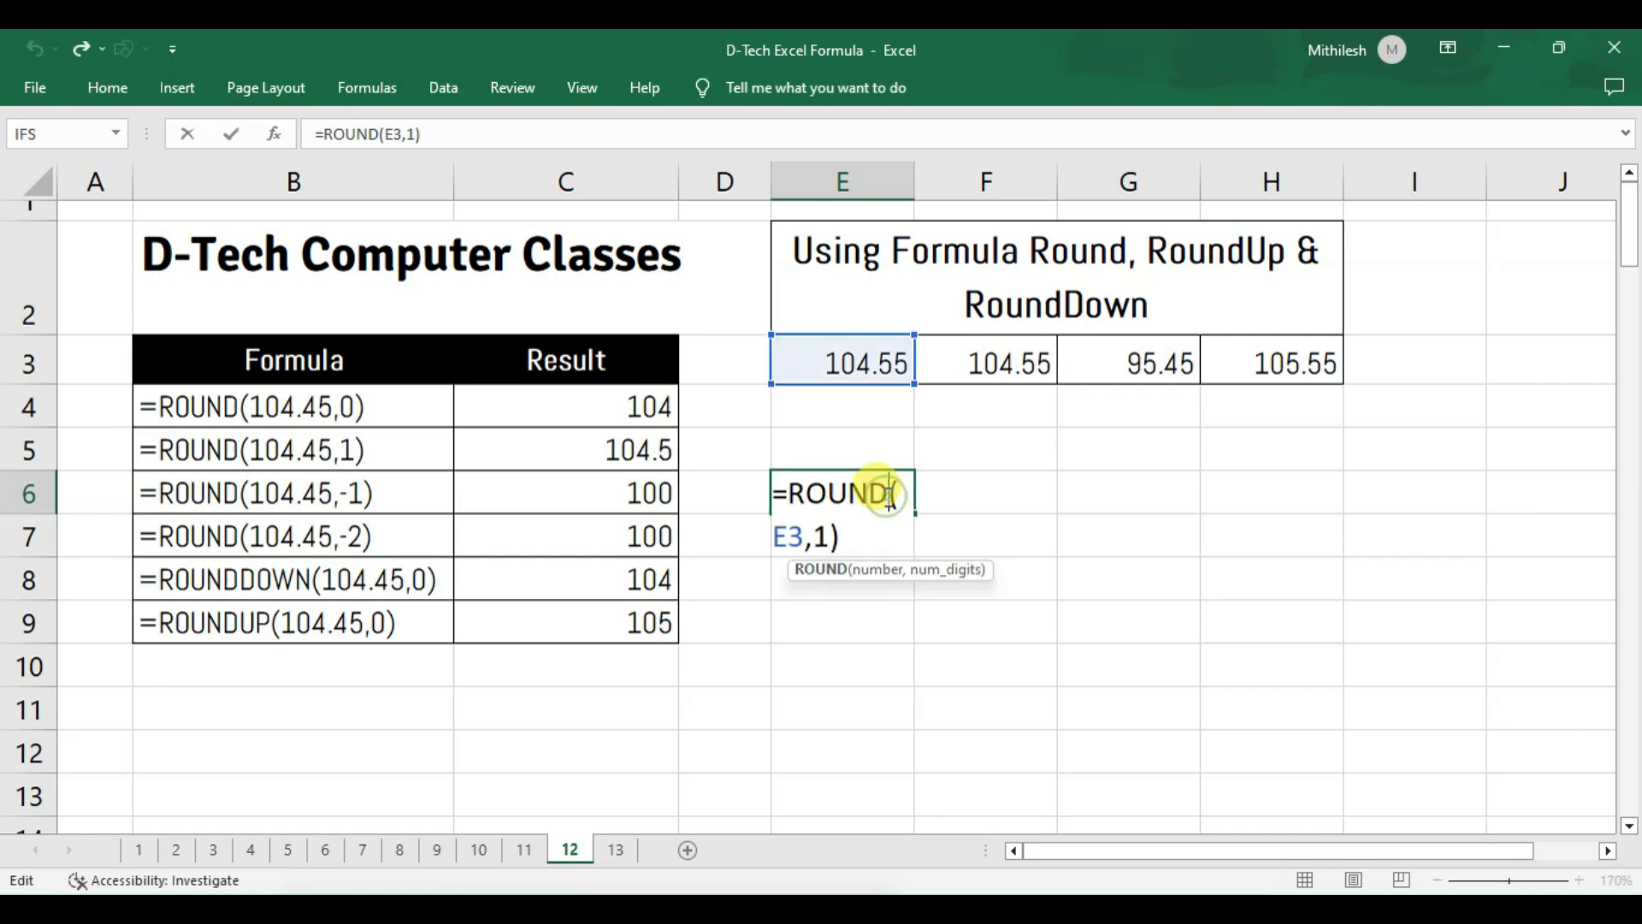
double_click(821, 536)
text(2)
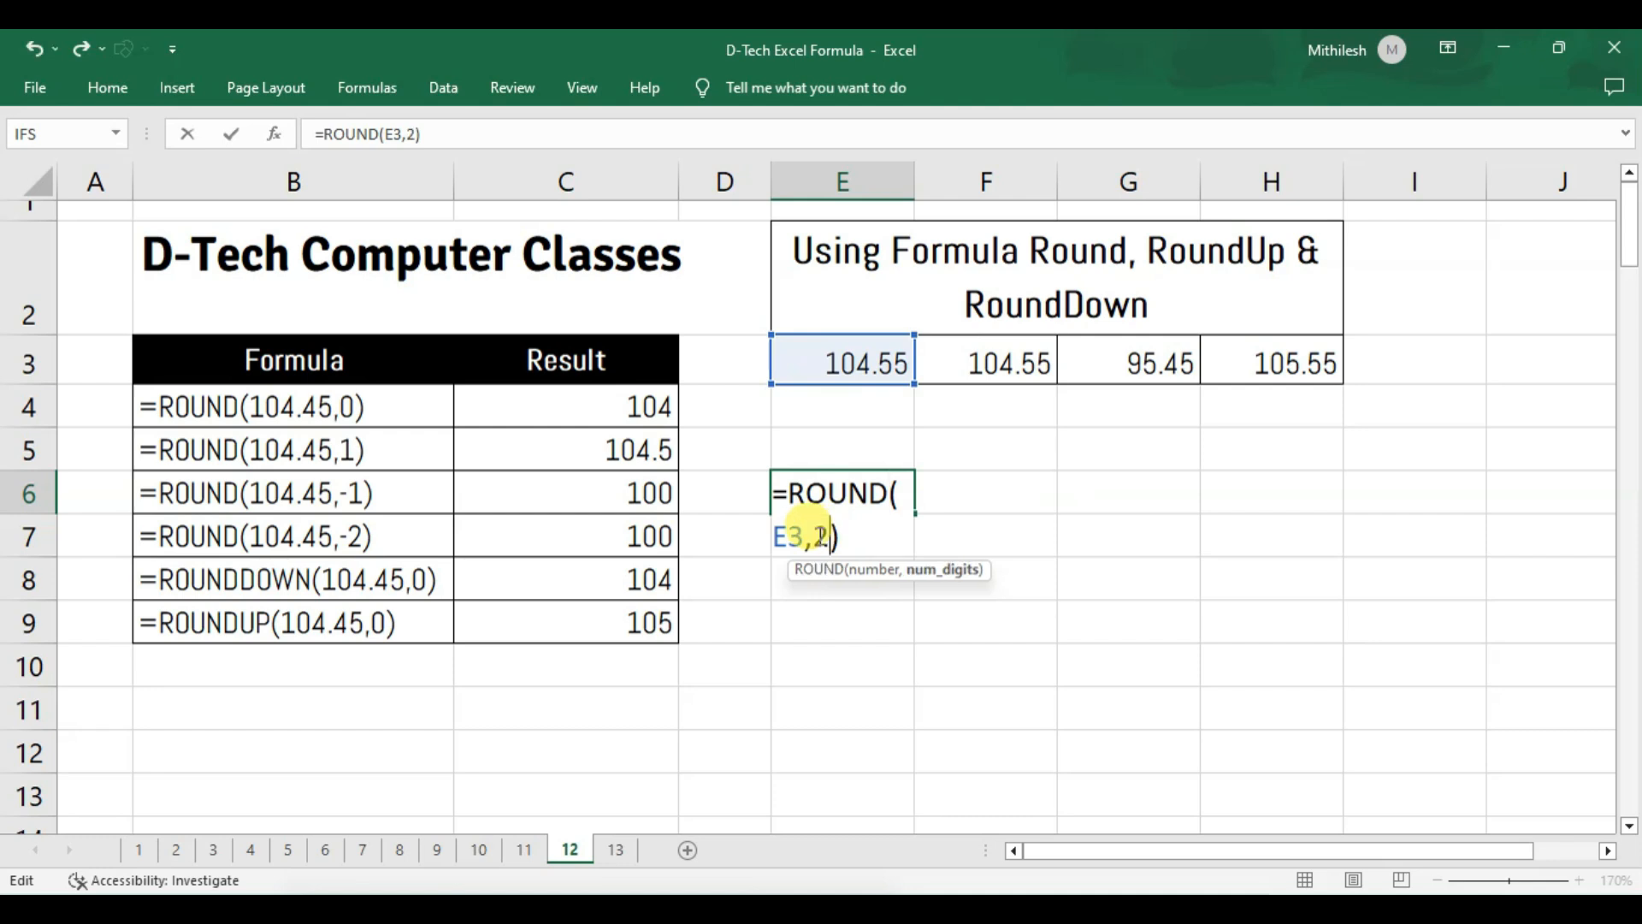
key(Return)
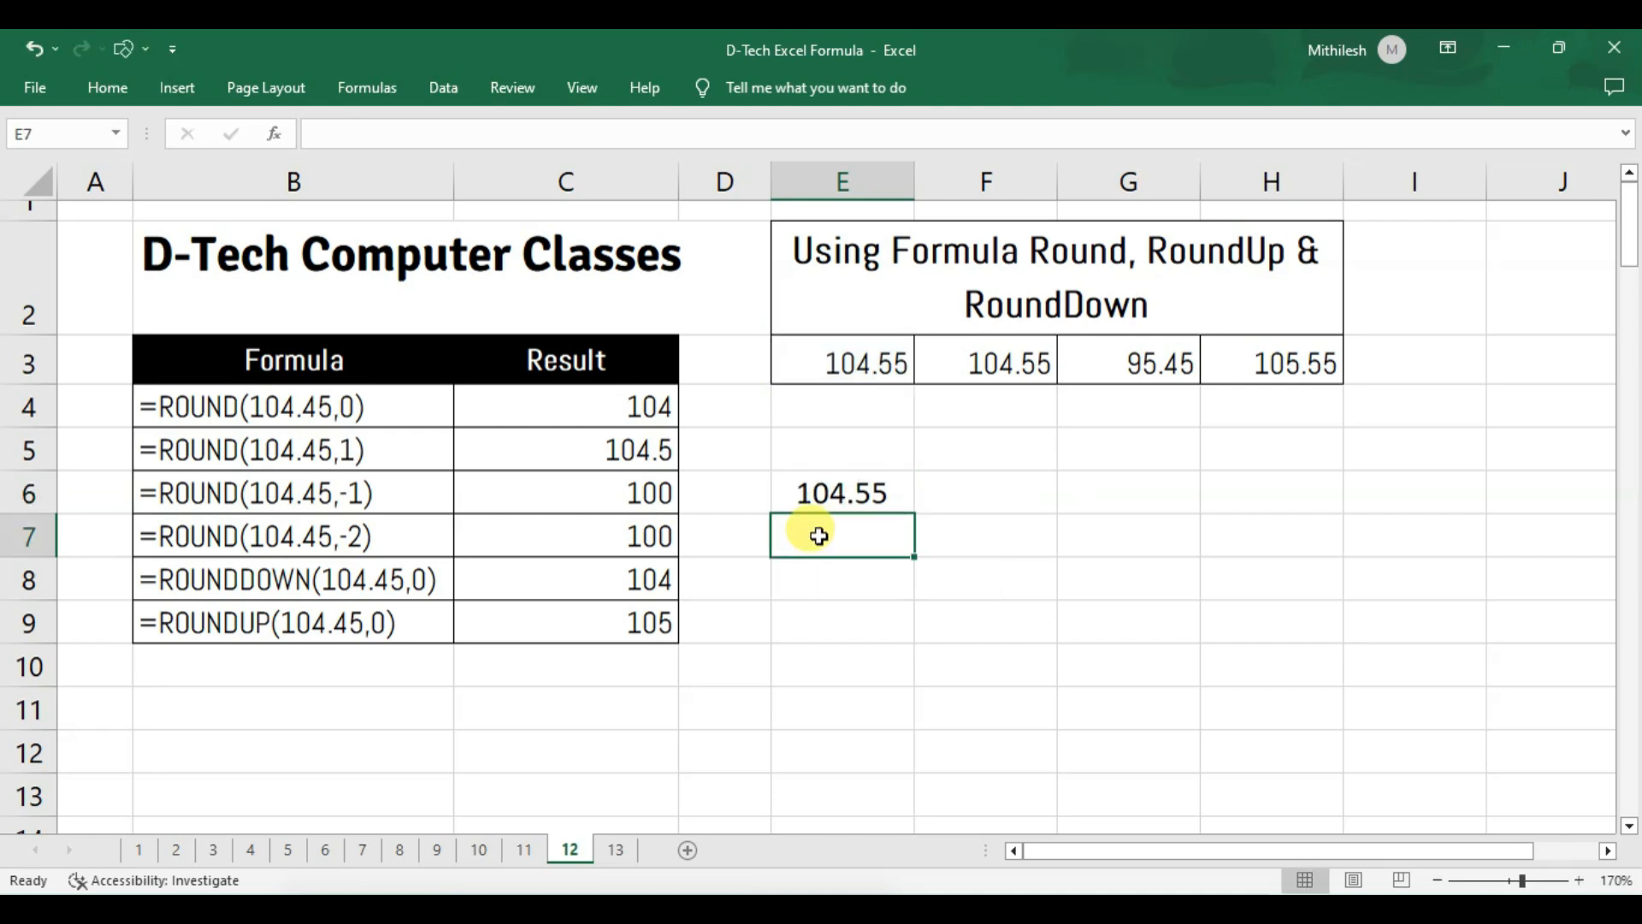
click(866, 489)
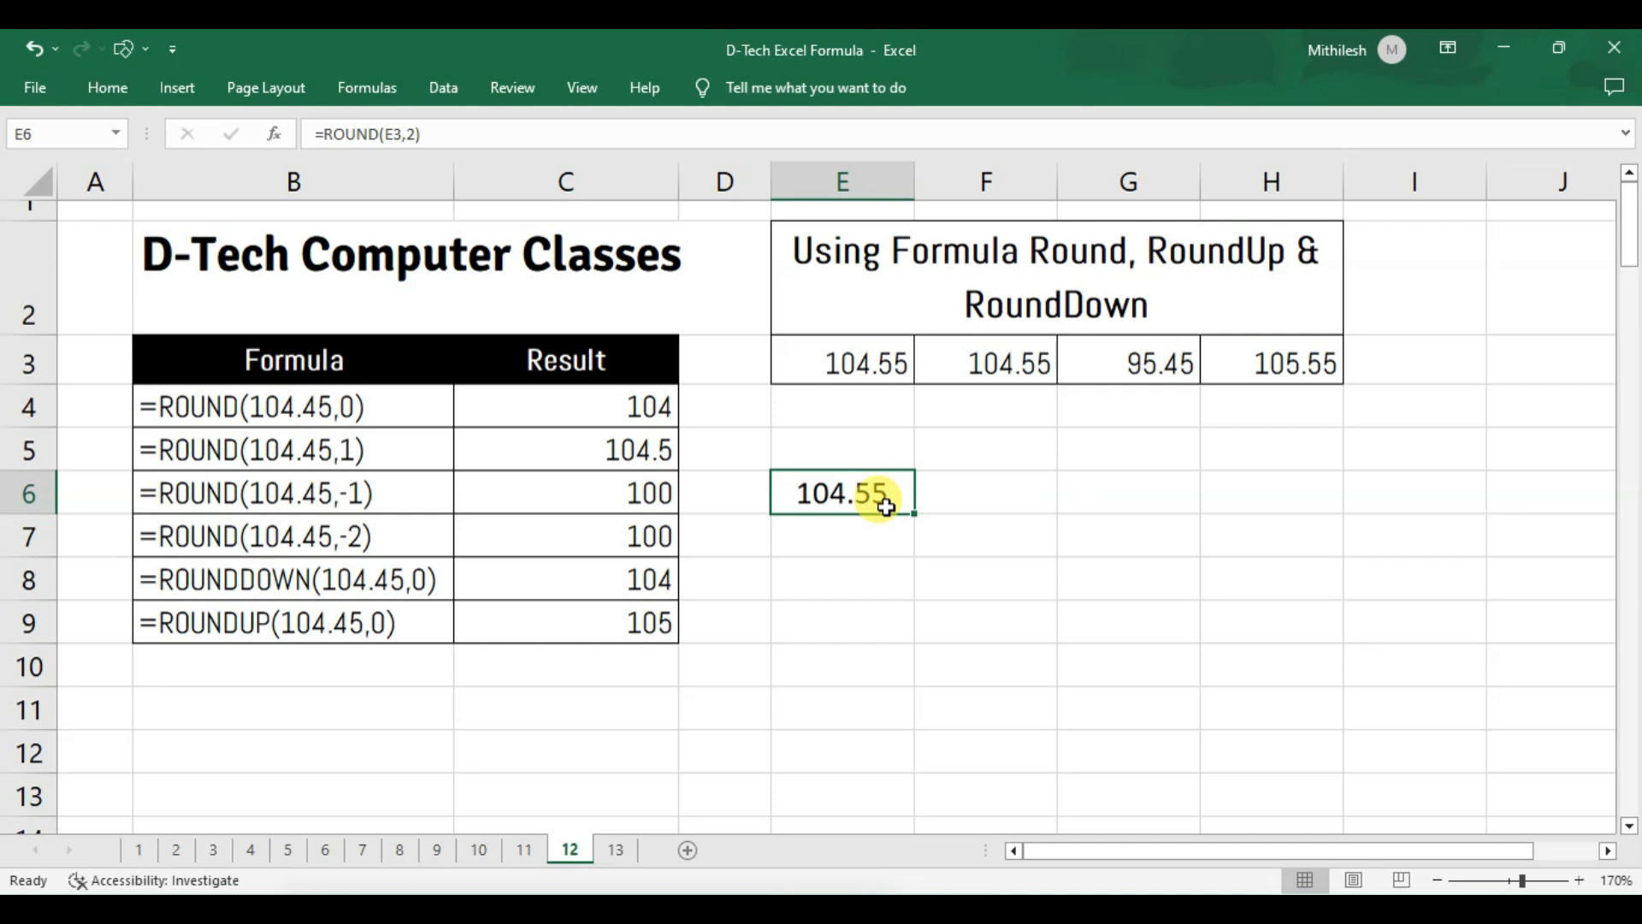
Step: Extend the value in cell E3 to 104.555
double_click(907, 363)
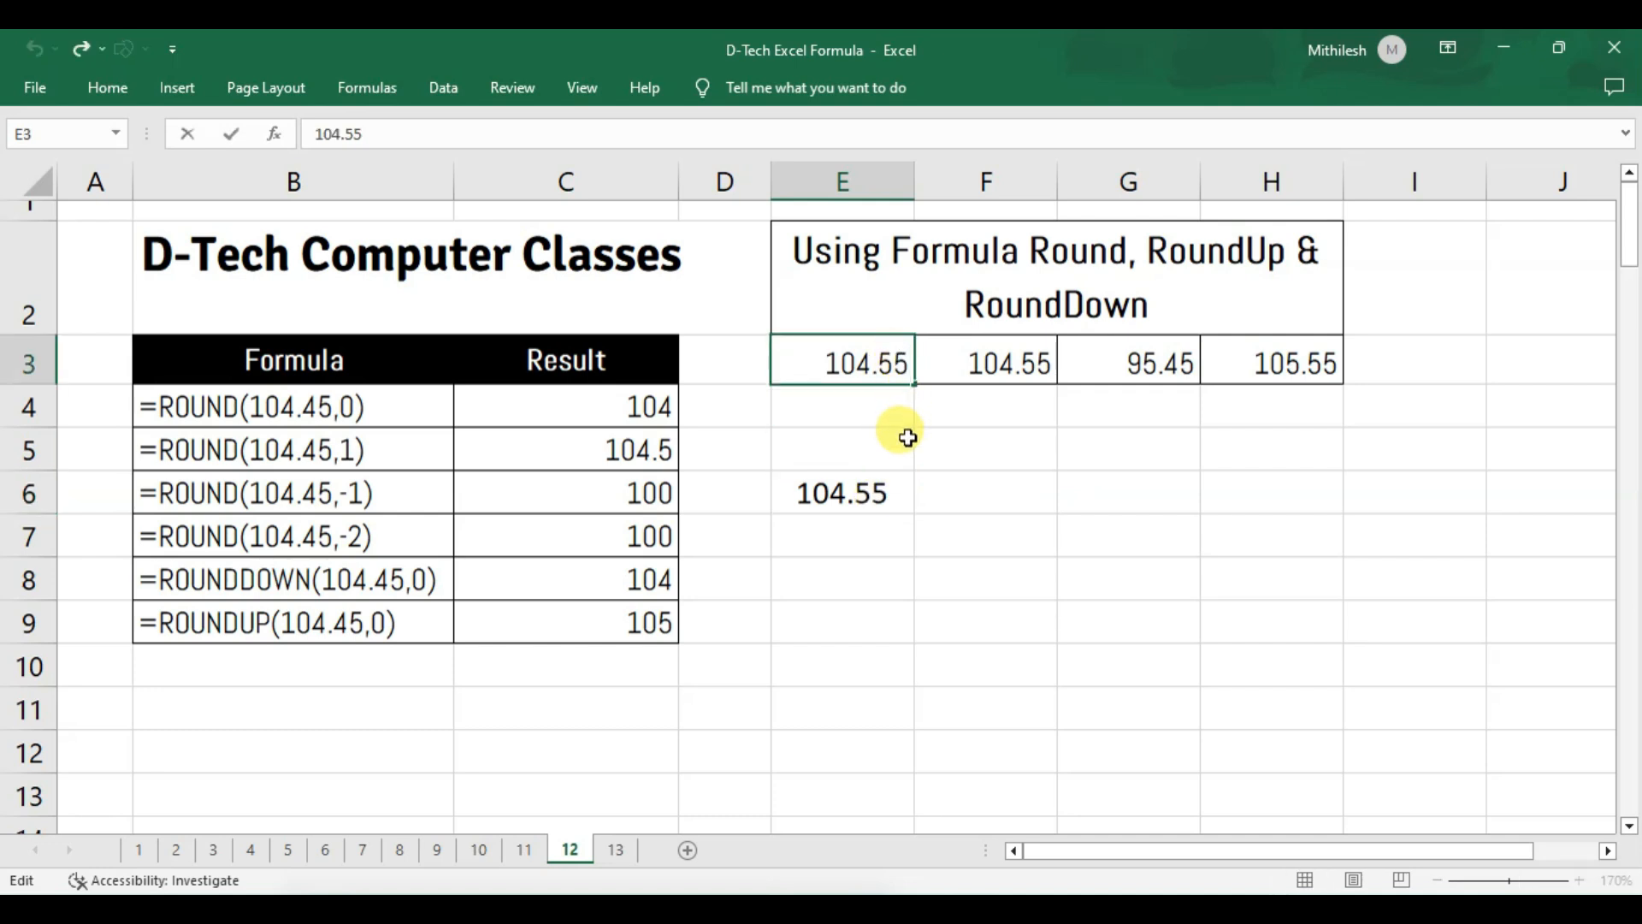
text(5)
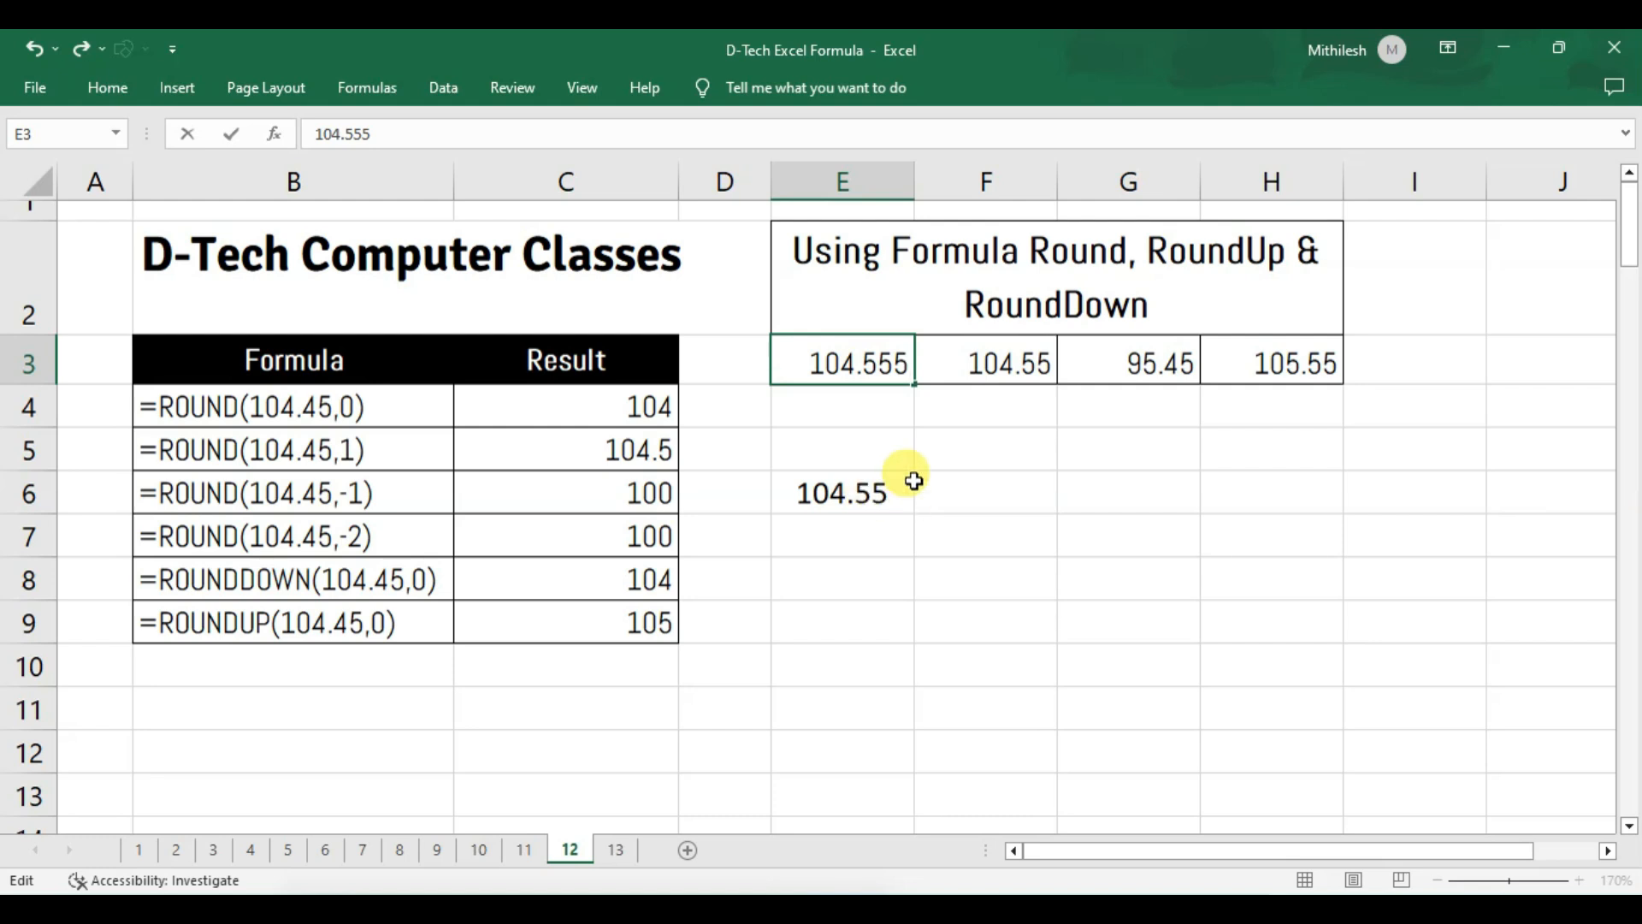
key(Return)
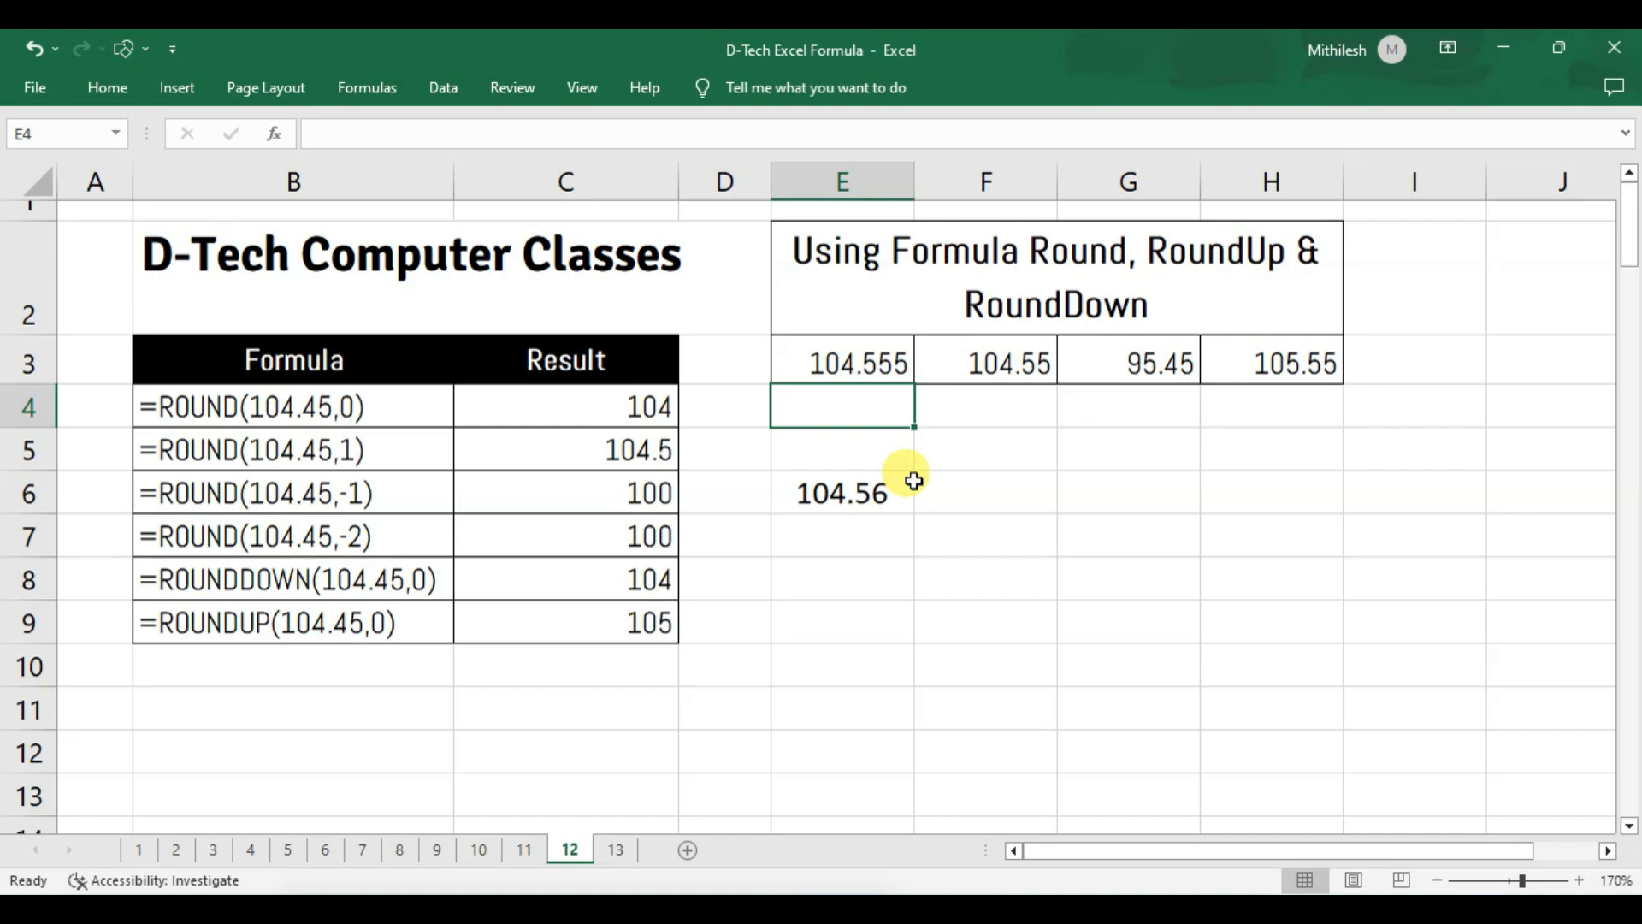
Step: Clear the ROUND formula from cell E6
click(856, 489)
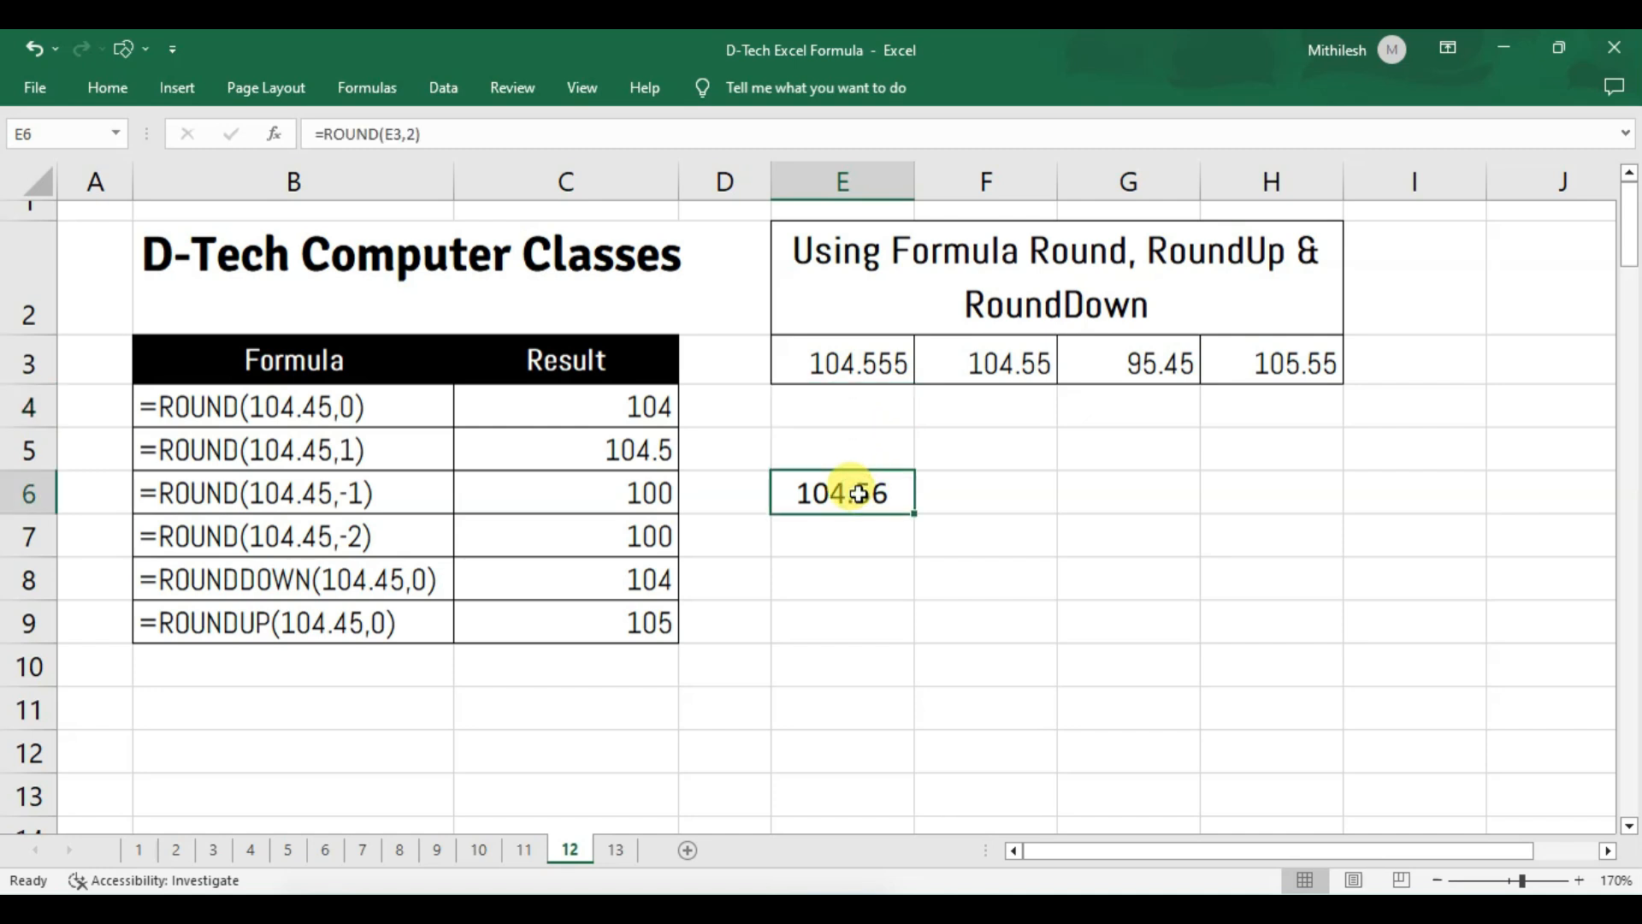
key(Delete)
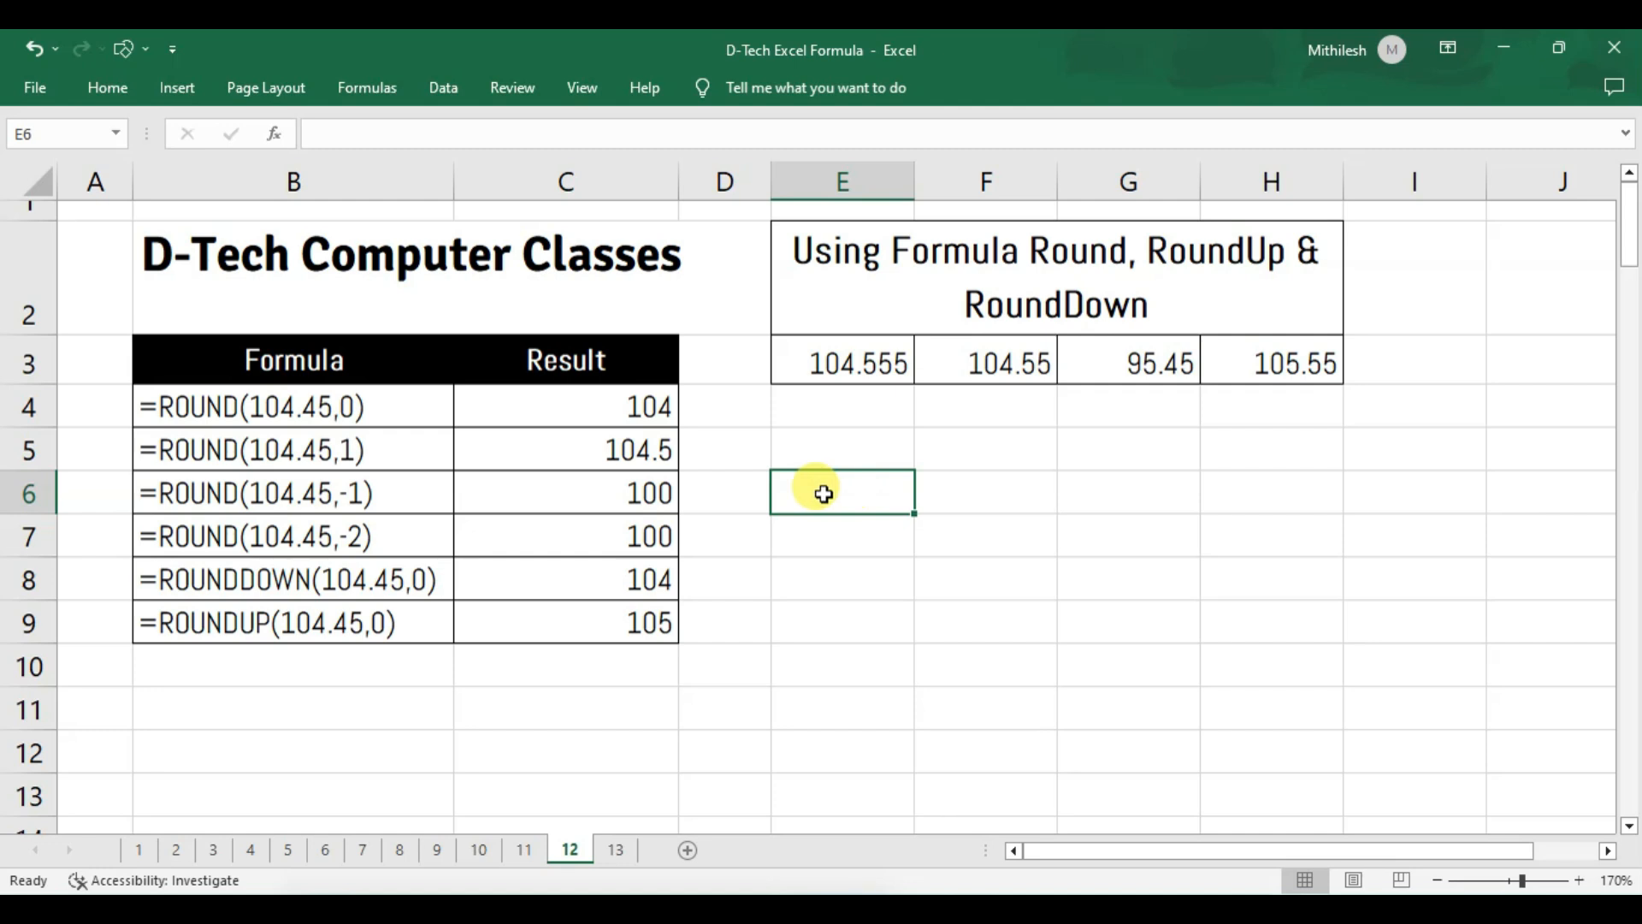
Step: Examine the ROUND examples with negative digits in rows 6 and 7 and the ROUNDDOWN and ROUNDUP examples in rows 8 and 9
click(309, 513)
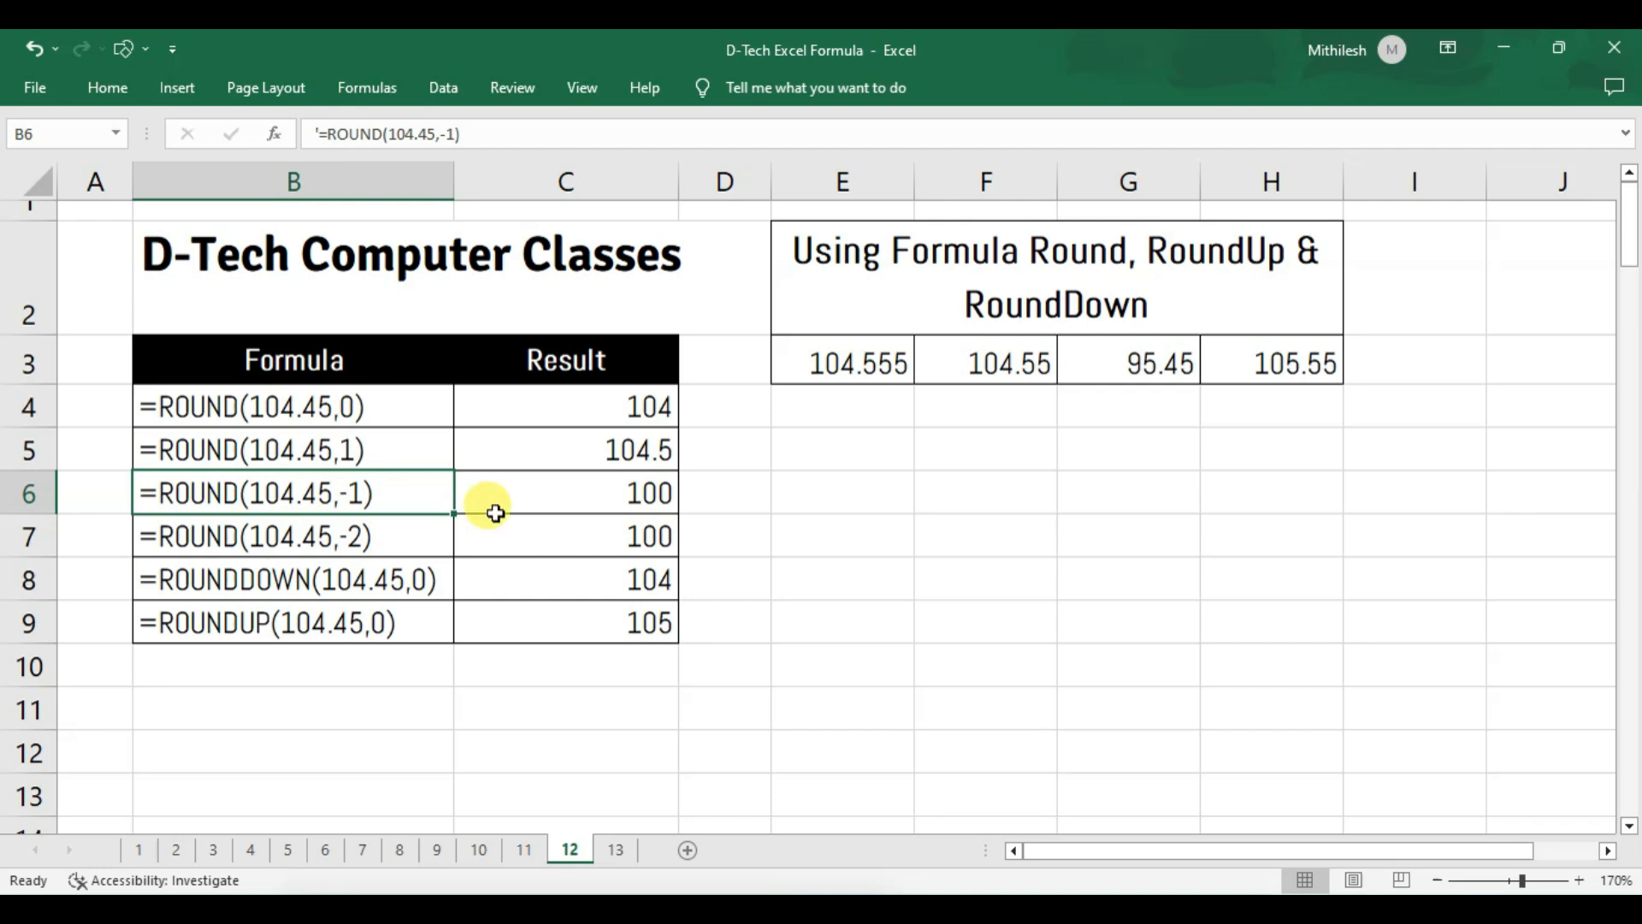
click(640, 500)
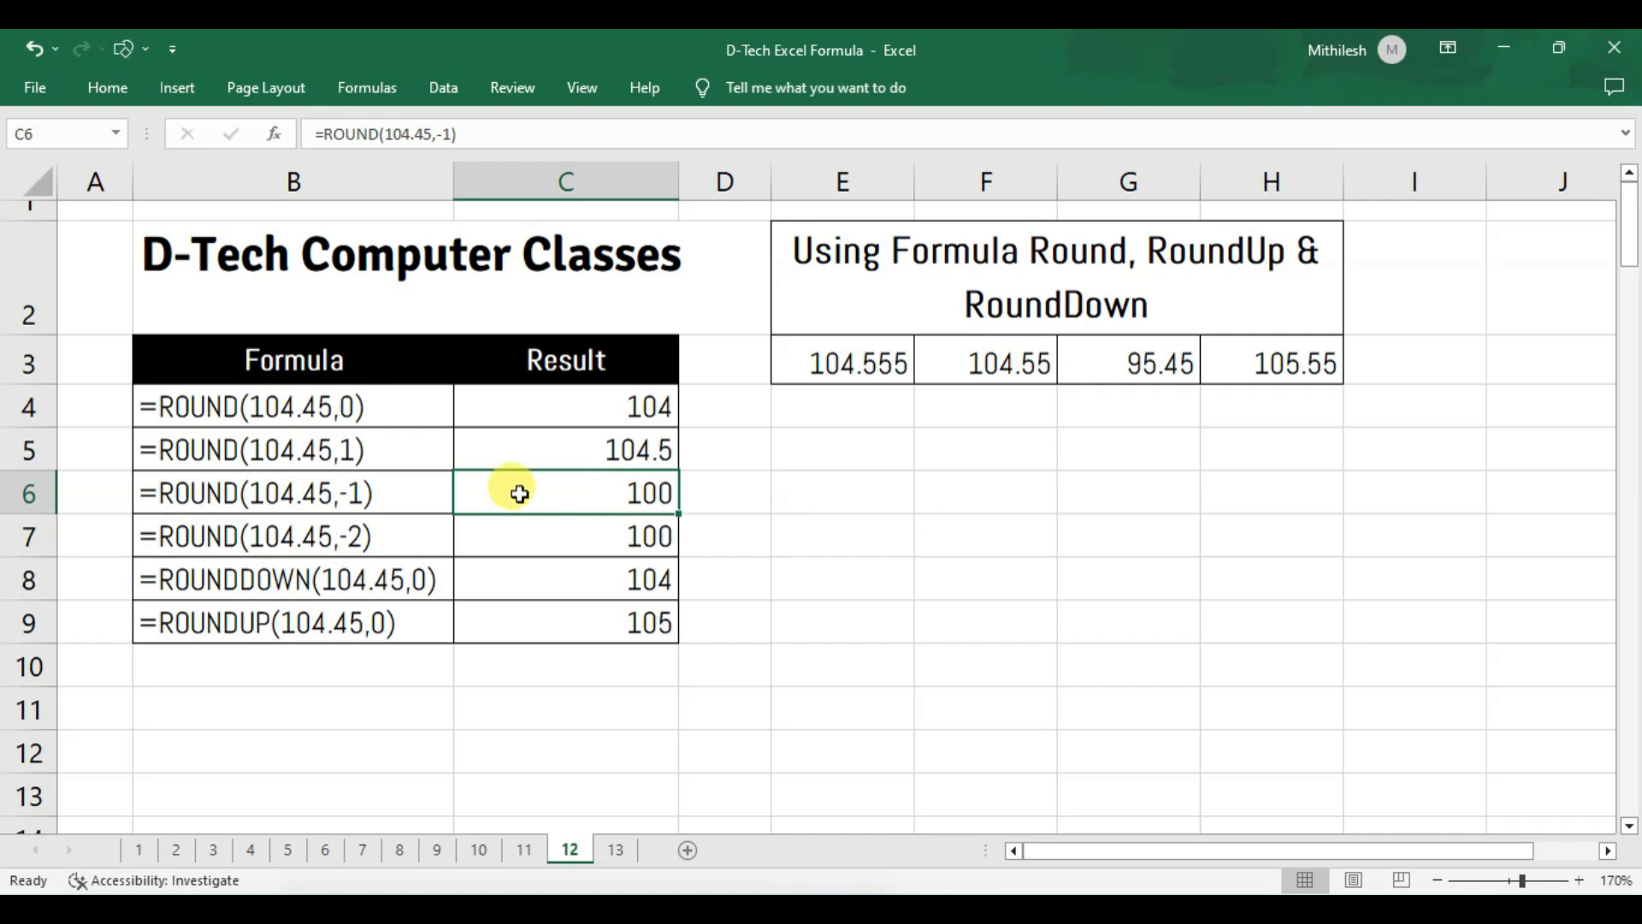
click(318, 558)
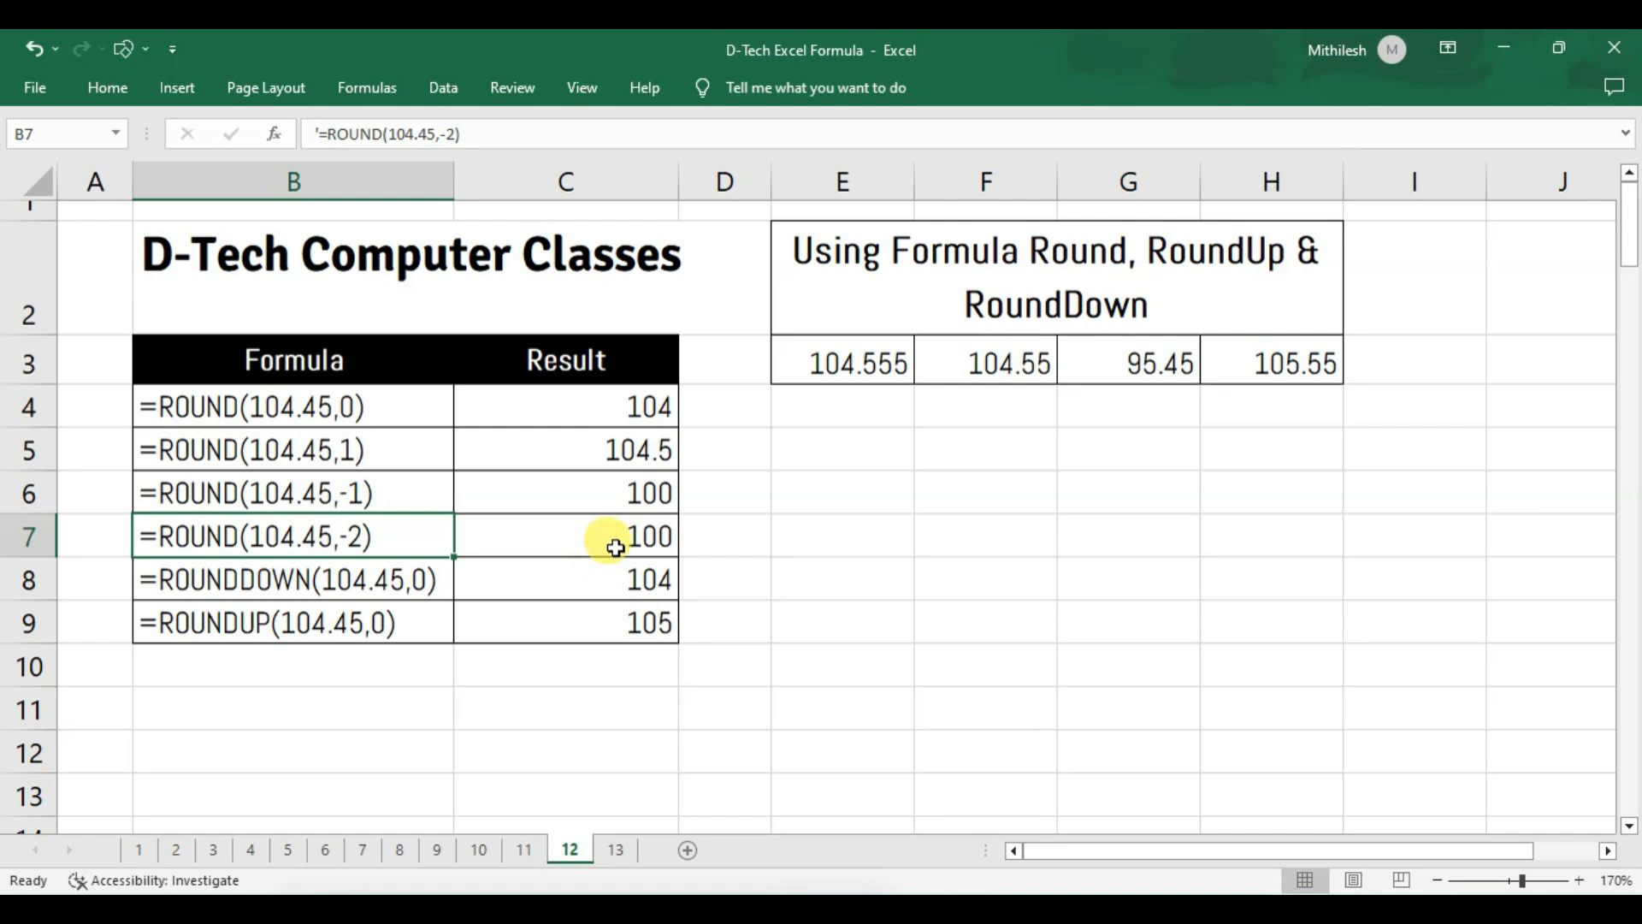
click(616, 547)
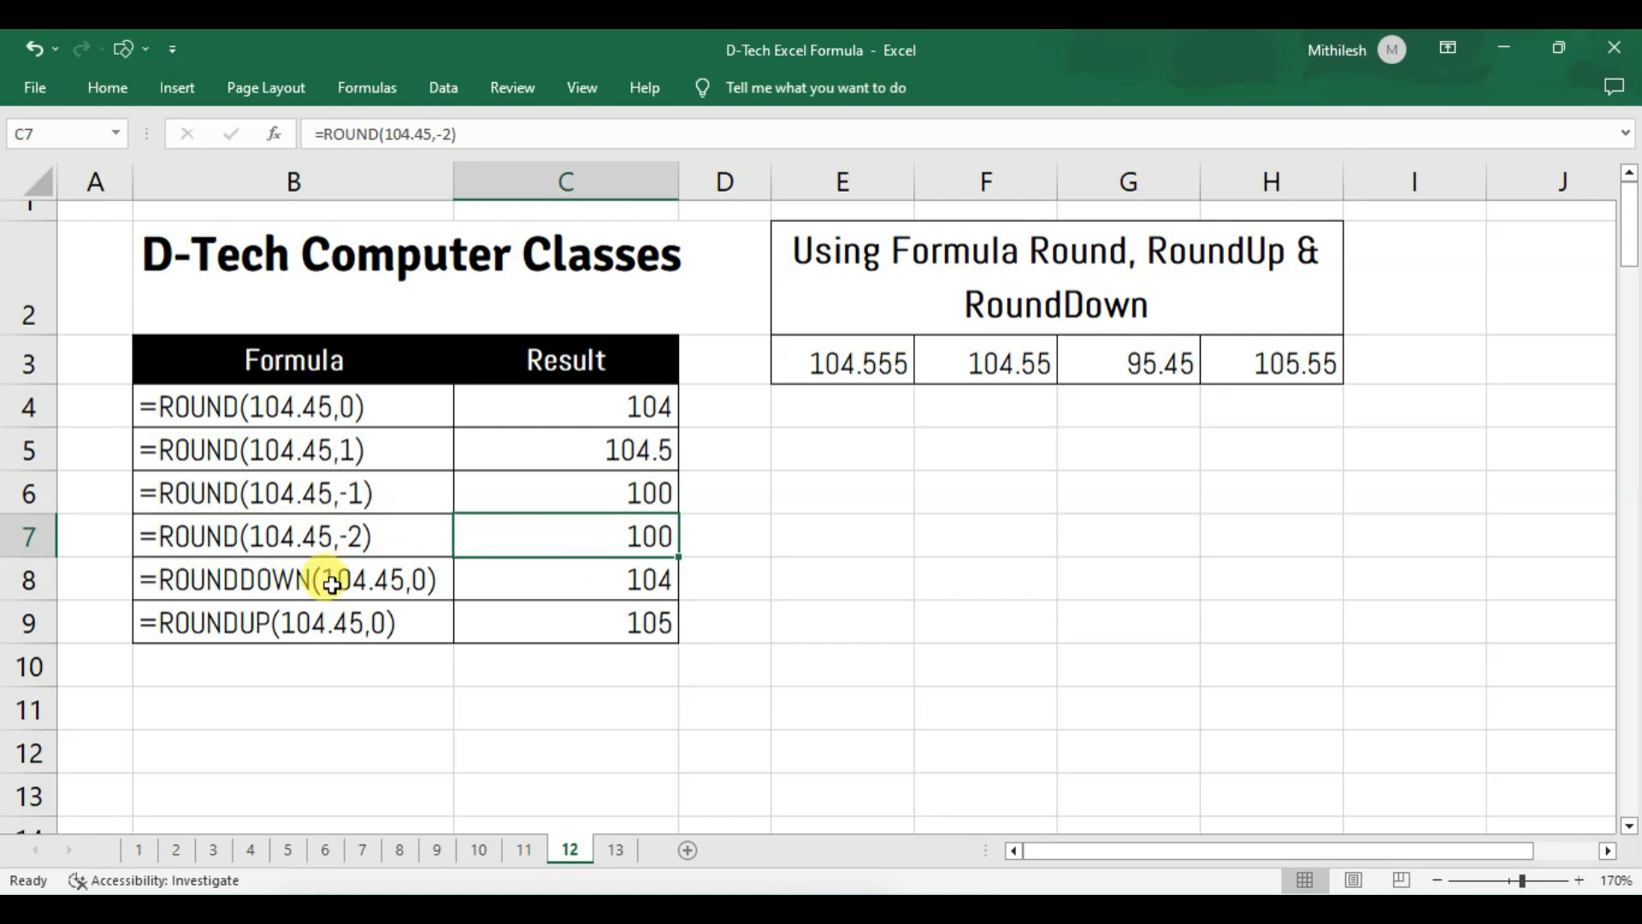
click(304, 580)
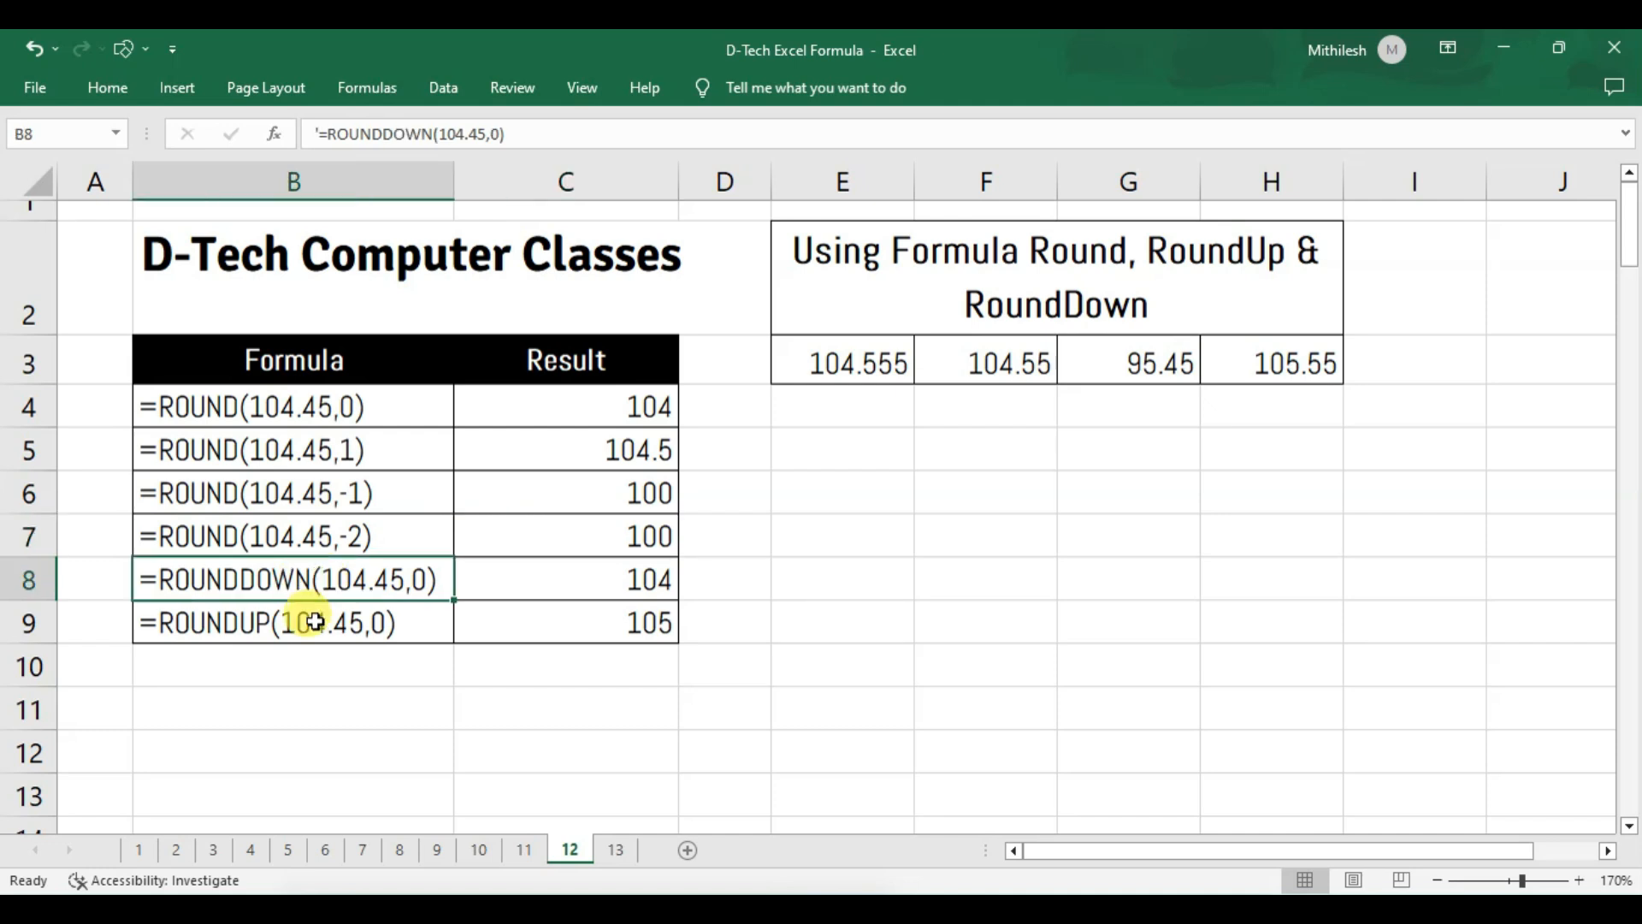
click(319, 625)
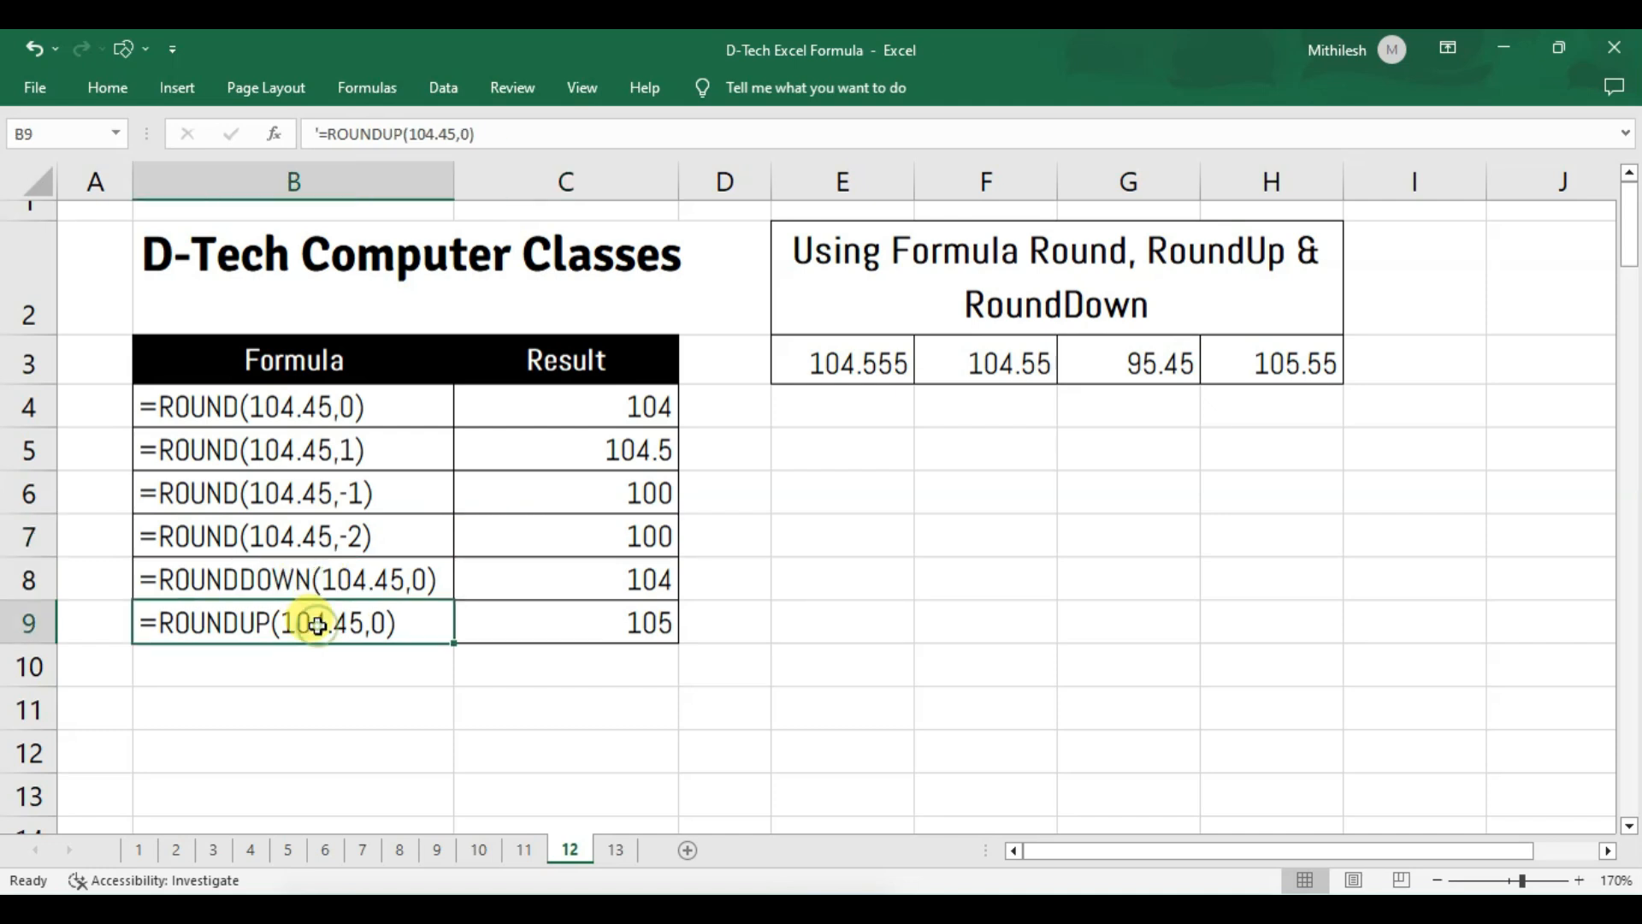
click(333, 586)
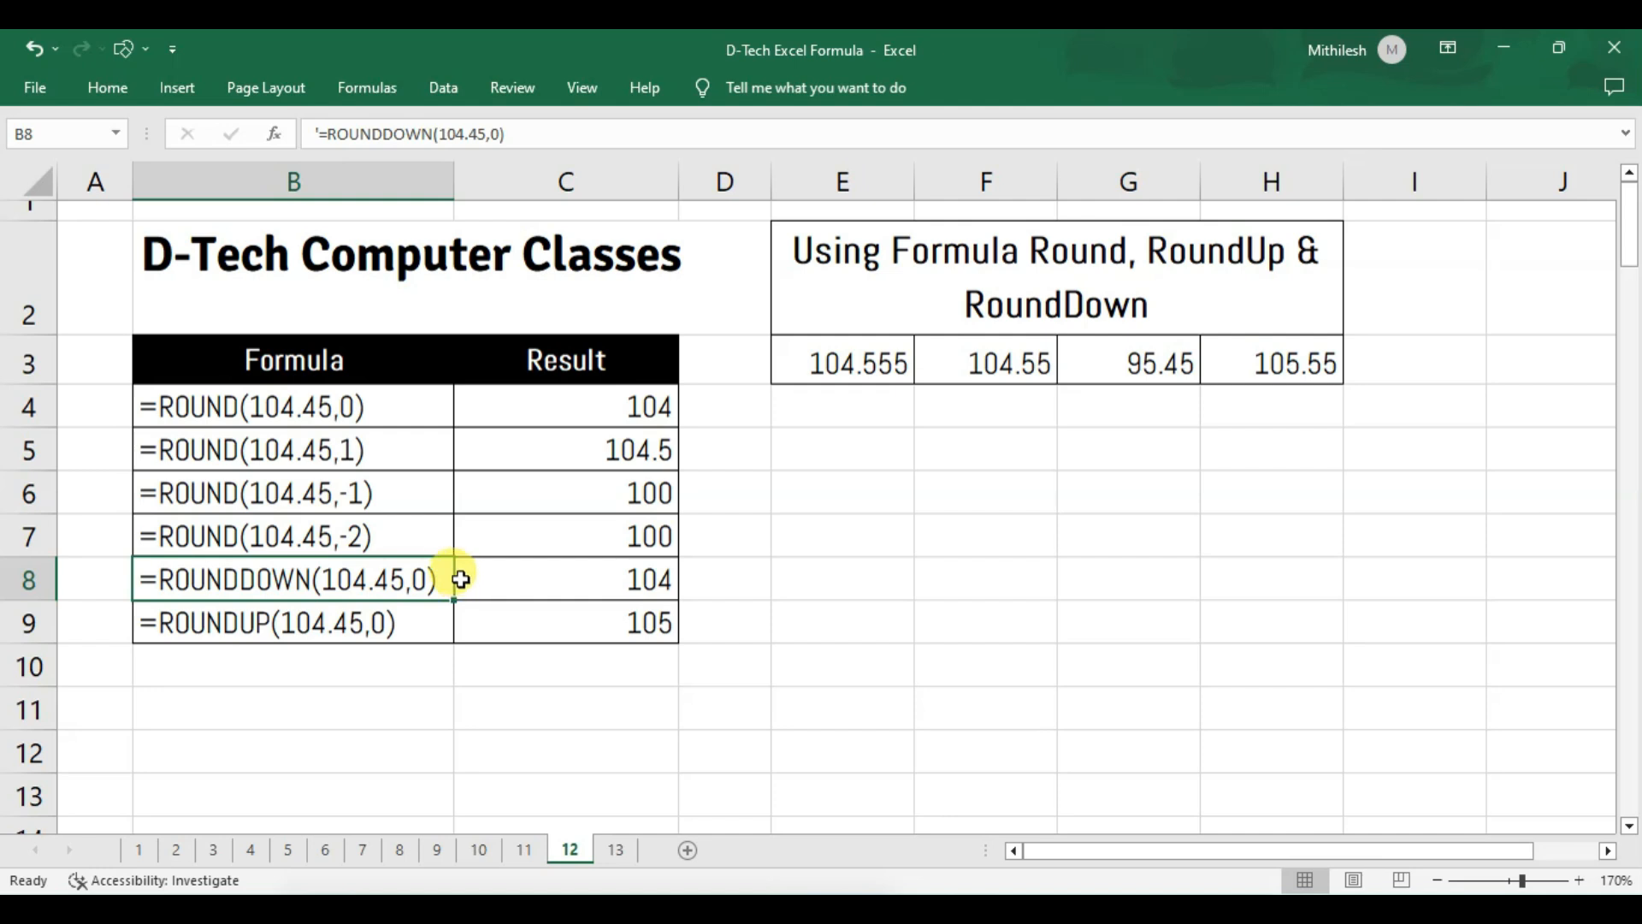
click(399, 625)
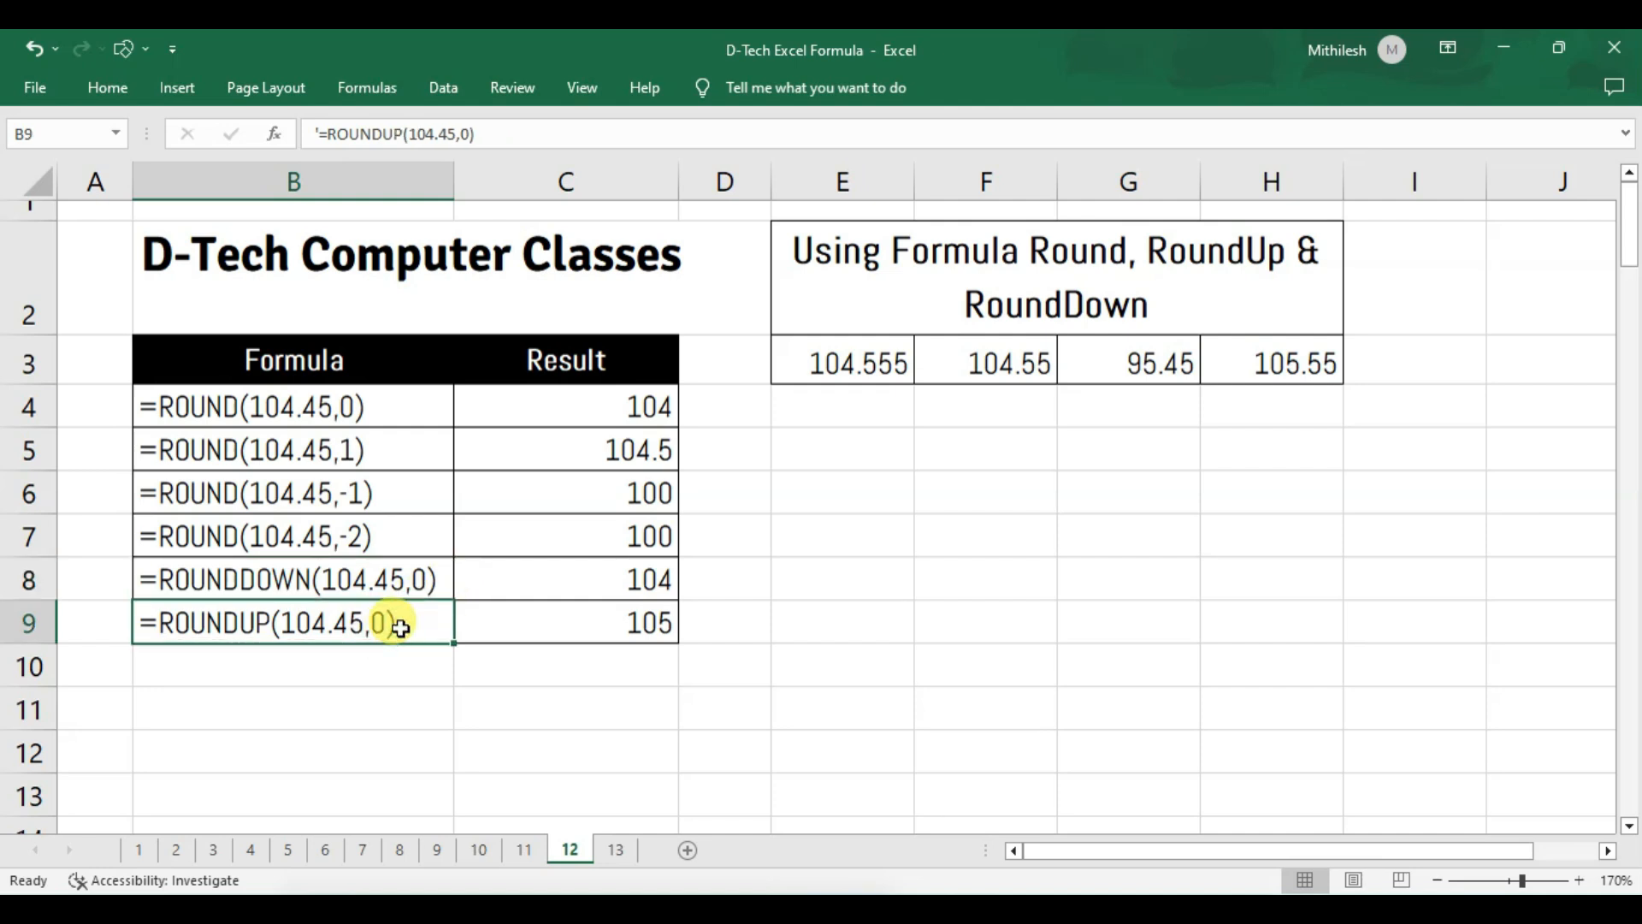